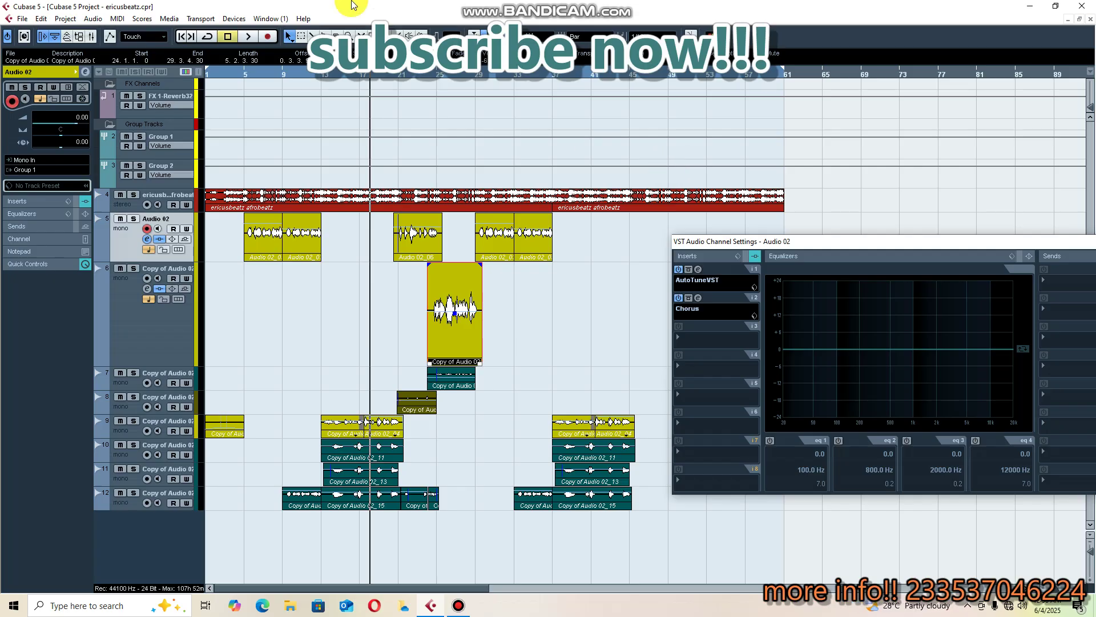
Rewind the ericusbeatz.cpr project cursor to the project start
{"action": "left_click", "coordinate": [178, 36]}
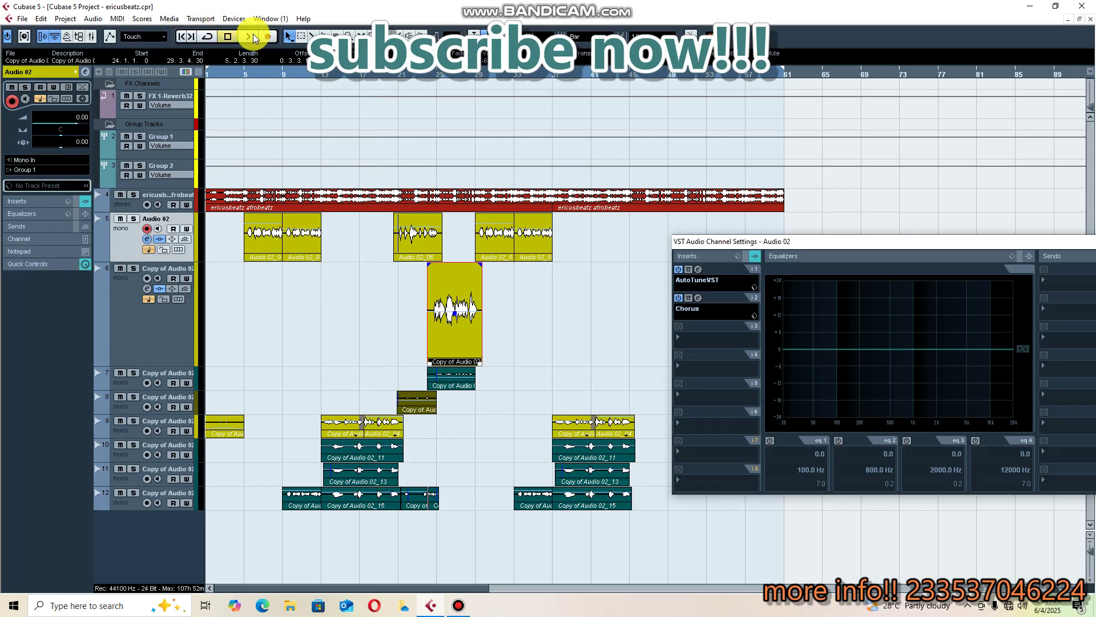
Play the vocal mix from the start, zooming the timeline in and out to see the whole arrangement
{"action": "left_click", "coordinate": [252, 36]}
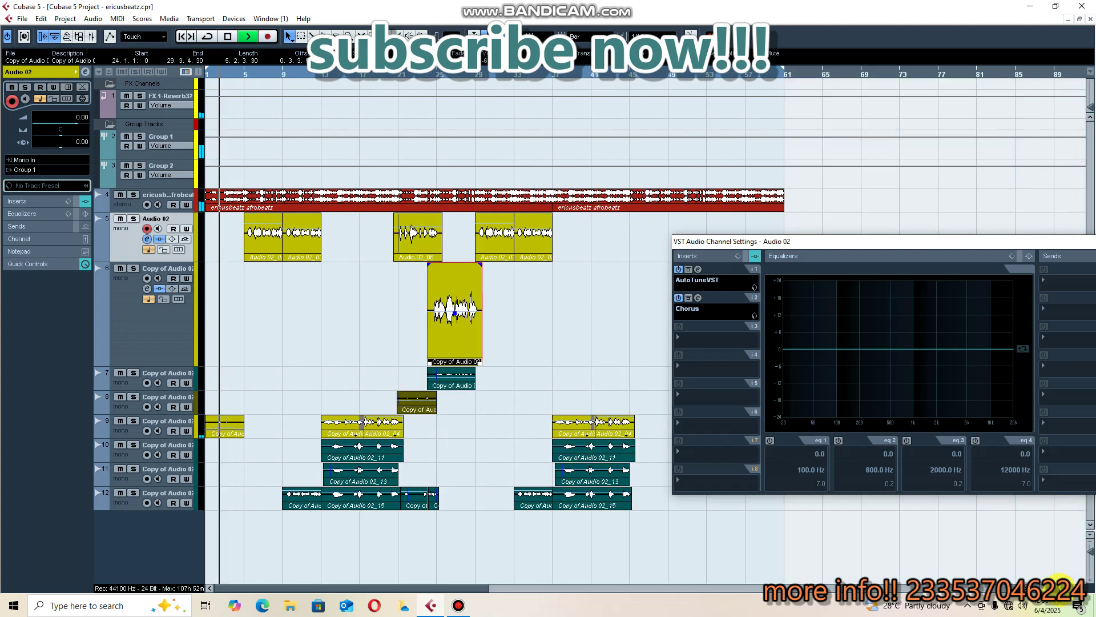
{"action": "key", "text": "h"}
{"action": "key", "text": "h"}
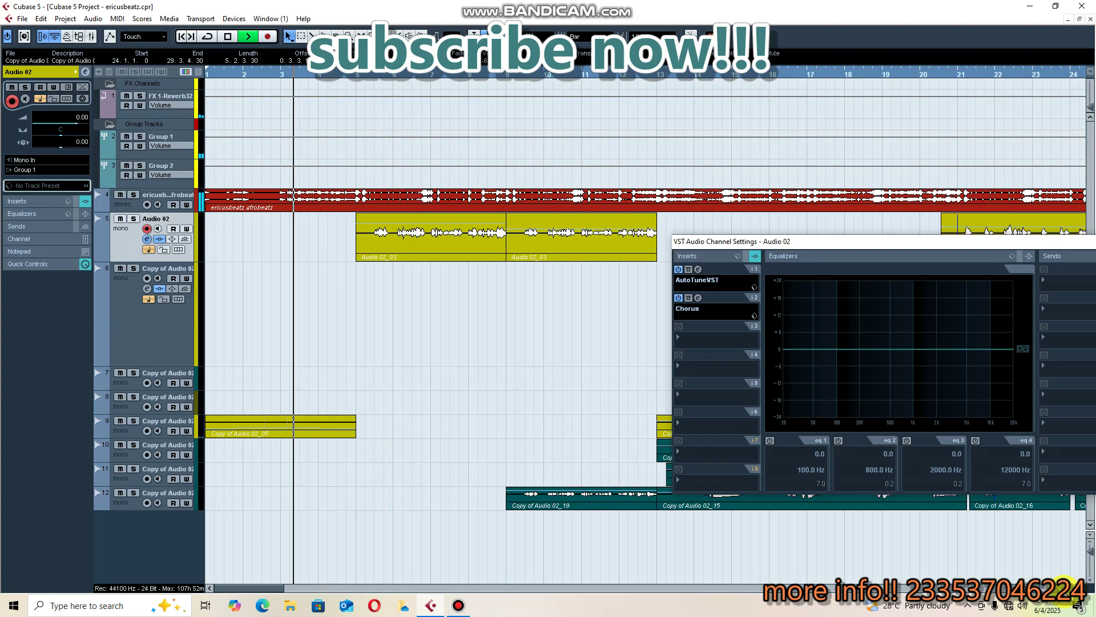
{"action": "key", "text": "g"}
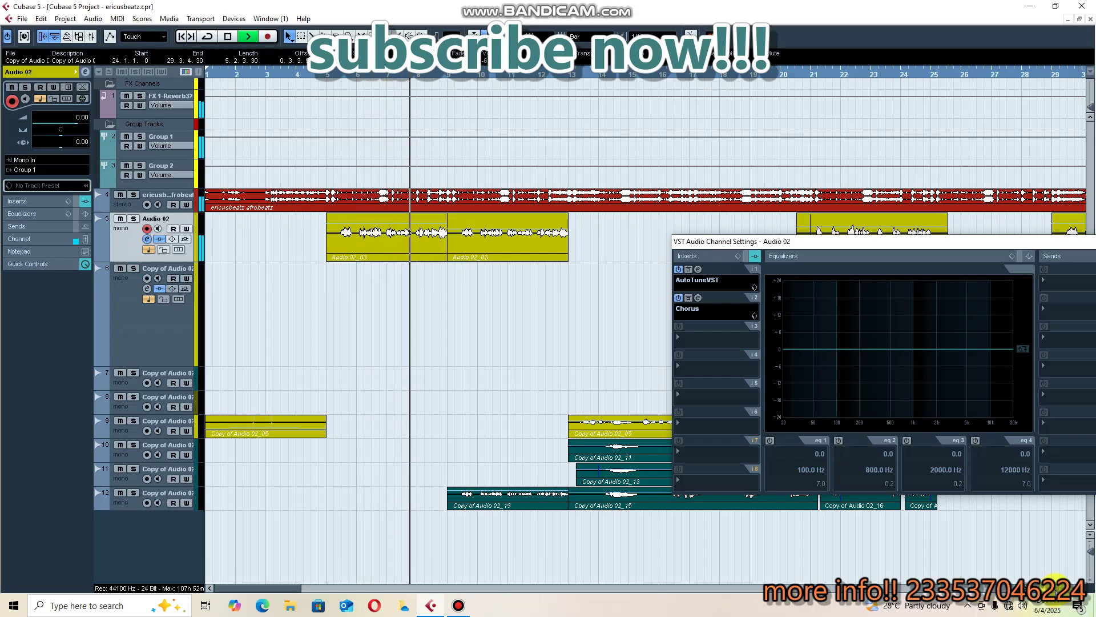
{"action": "key", "text": "g"}
{"action": "key", "text": "g"}
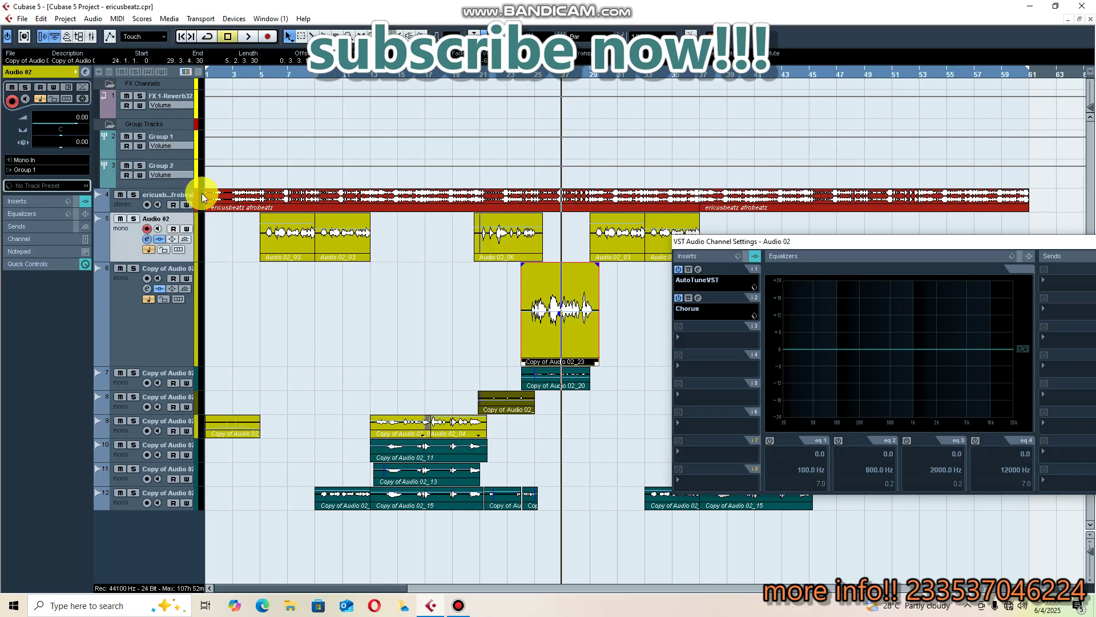
Open Group 1's channel settings and remove the CLA-2A, Pro-Q, DeEsser and DeNoiser inserts
{"action": "left_click", "coordinate": [182, 134]}
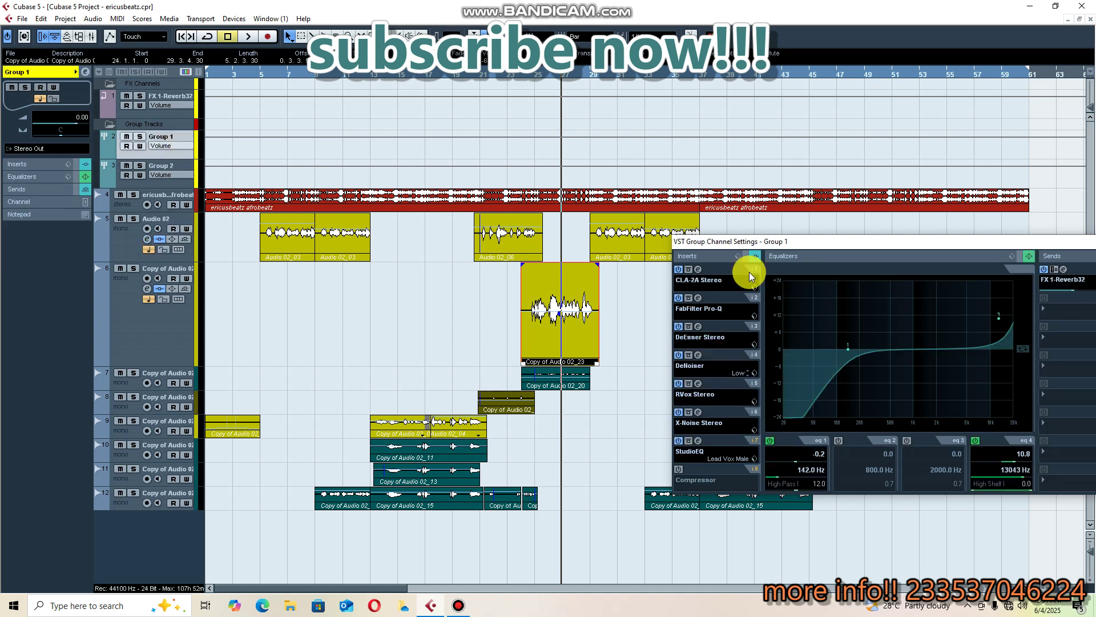
{"action": "left_click_drag", "start_coordinate": [889, 247], "coordinate": [721, 246]}
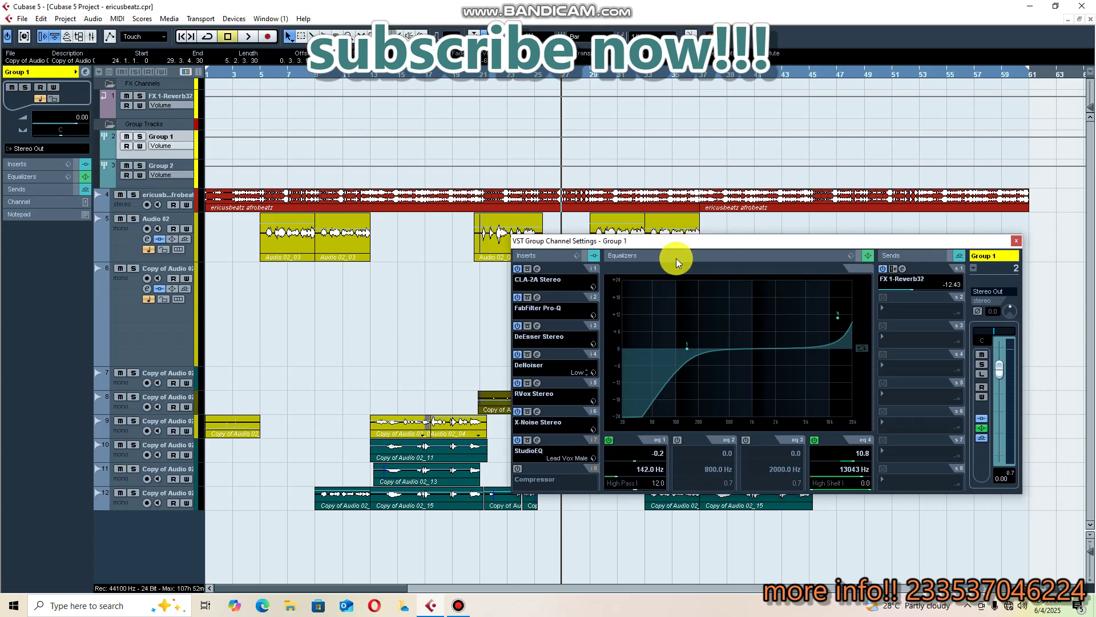
{"action": "left_click", "coordinate": [556, 281]}
{"action": "left_click", "coordinate": [558, 293]}
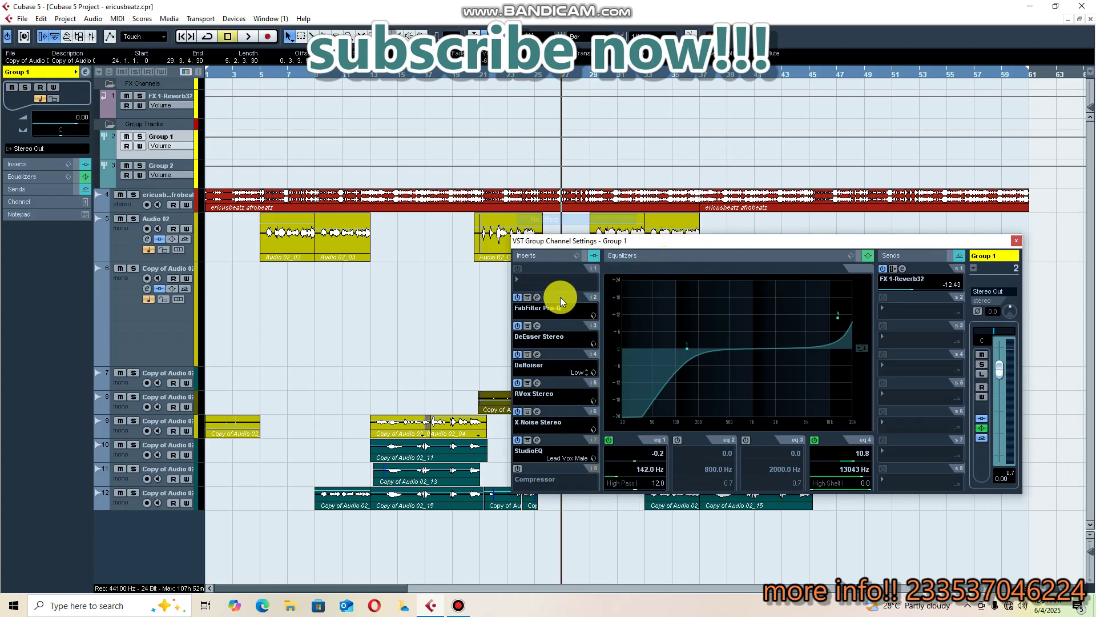
{"action": "left_click", "coordinate": [559, 311]}
{"action": "left_click", "coordinate": [568, 289]}
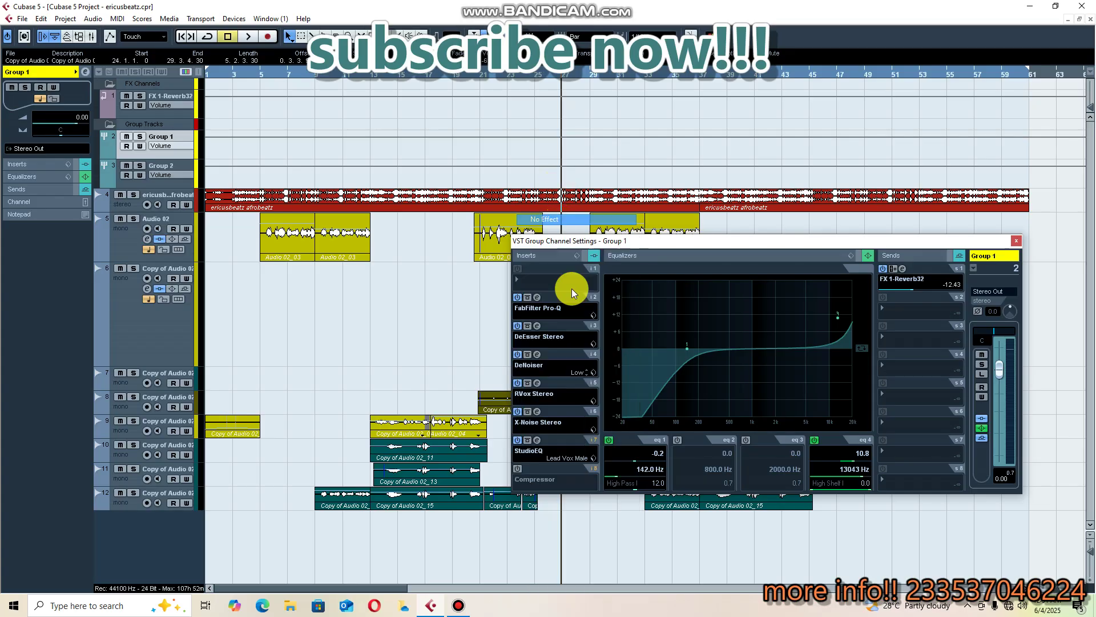
{"action": "left_click", "coordinate": [570, 336]}
{"action": "left_click", "coordinate": [568, 223]}
{"action": "left_click", "coordinate": [563, 355]}
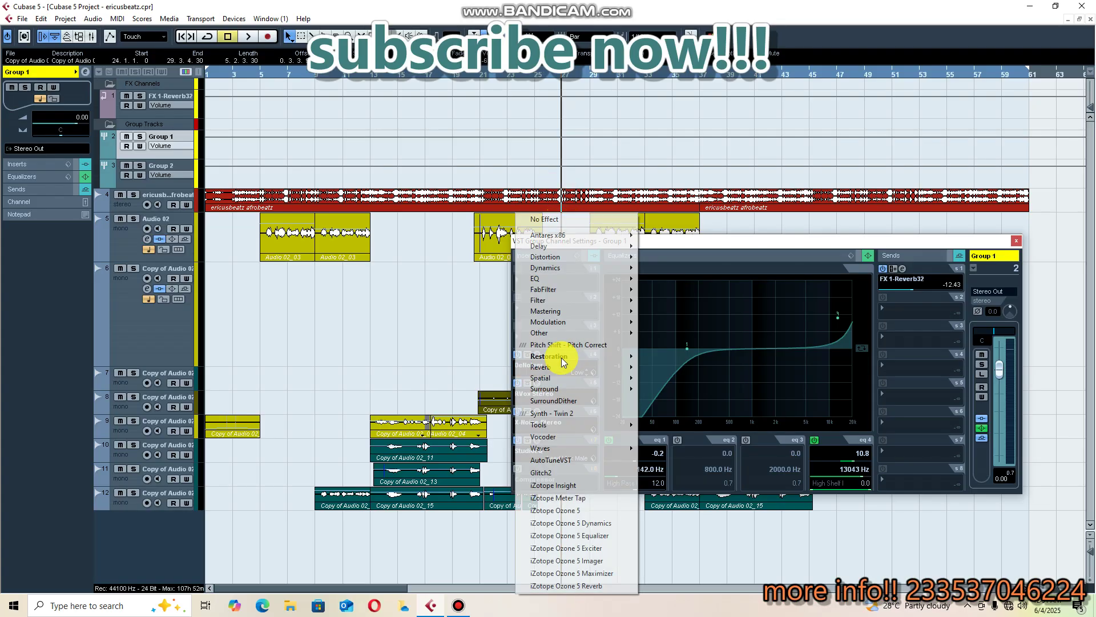
{"action": "left_click", "coordinate": [573, 233]}
Remove the RVox and X-Noise inserts, clearing the Ozone 5 Reverb that briefly replaced X-Noise
{"action": "left_click", "coordinate": [557, 394]}
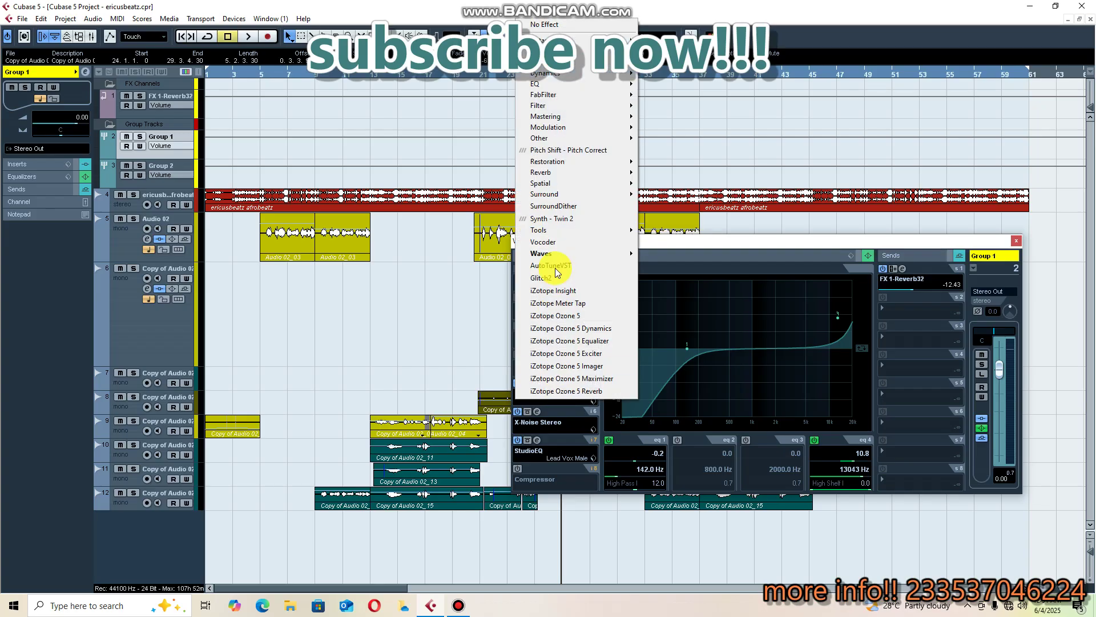
{"action": "left_click", "coordinate": [558, 23]}
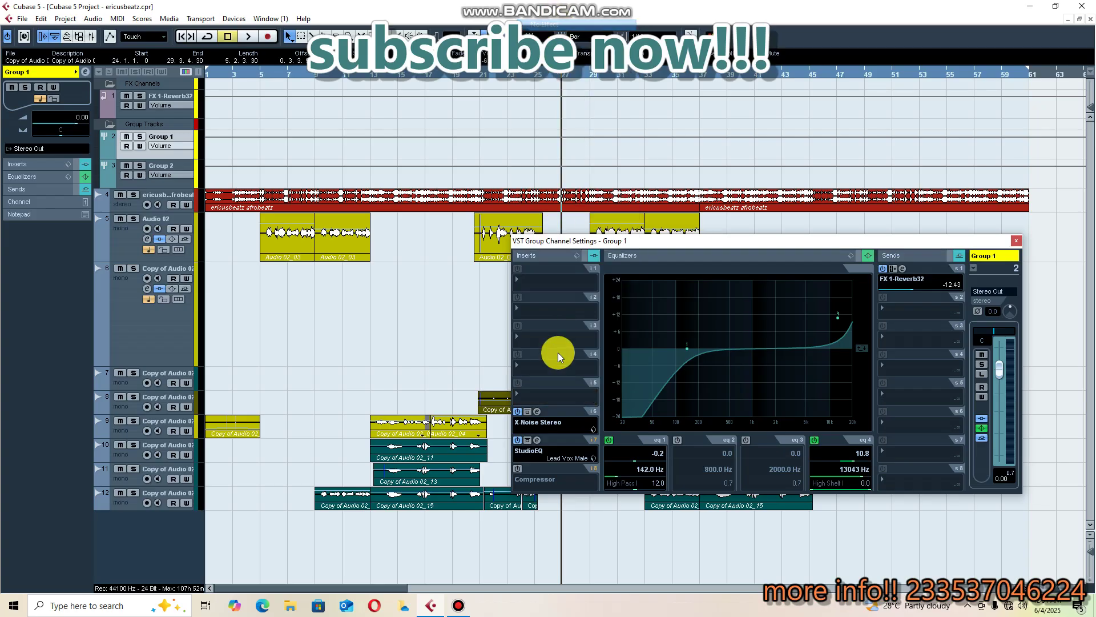
{"action": "left_click", "coordinate": [552, 427]}
{"action": "left_click", "coordinate": [558, 166]}
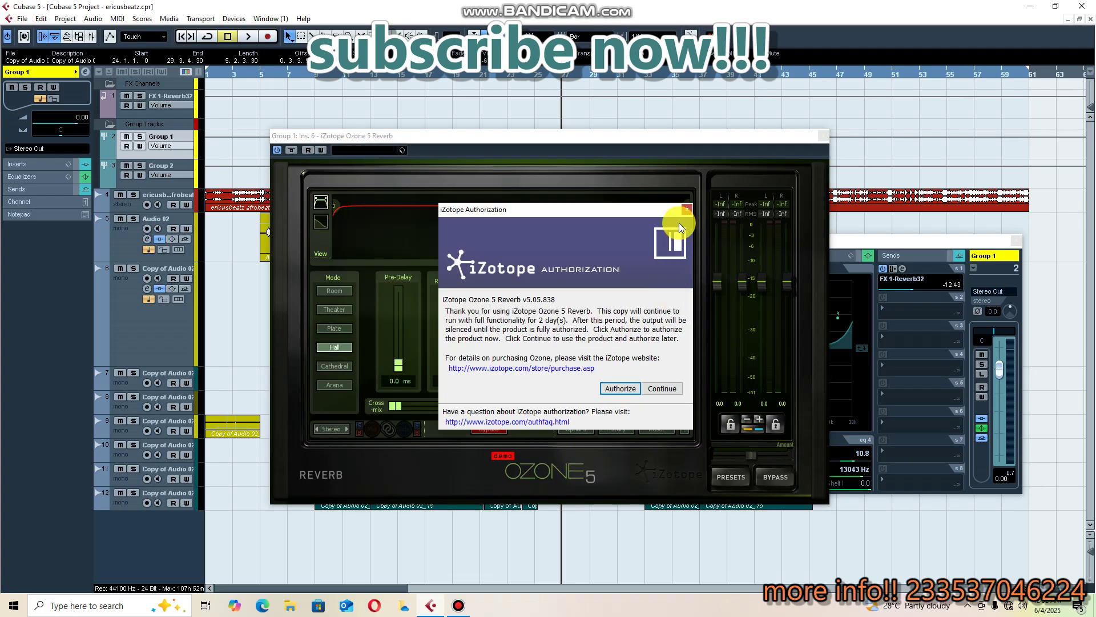
{"action": "left_click", "coordinate": [686, 211]}
{"action": "left_click", "coordinate": [823, 137]}
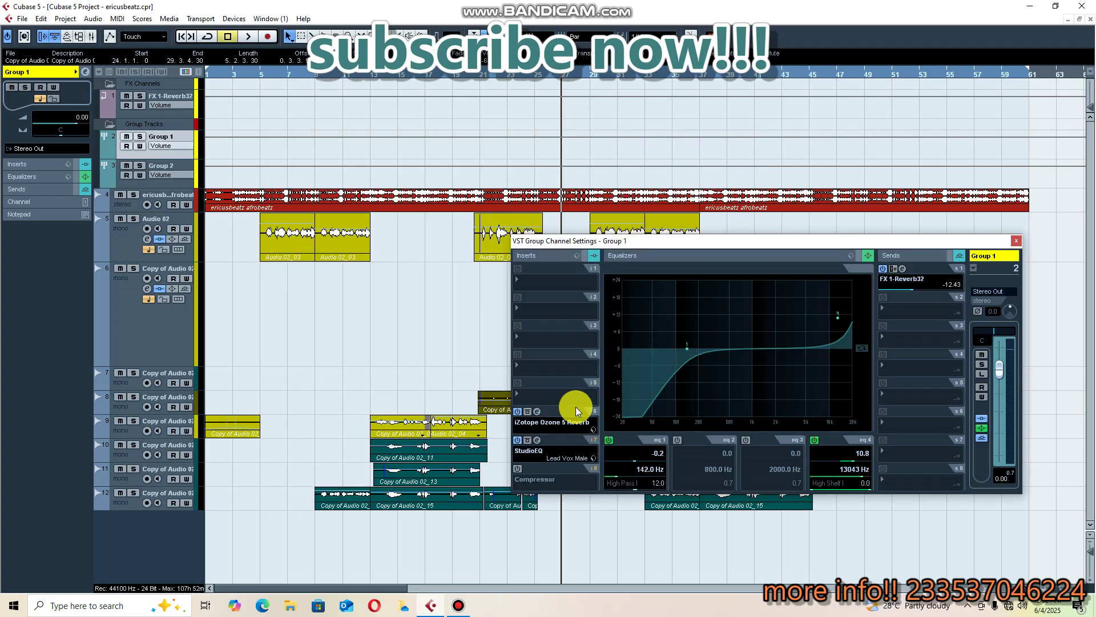
{"action": "left_click", "coordinate": [568, 431]}
{"action": "left_click", "coordinate": [580, 53]}
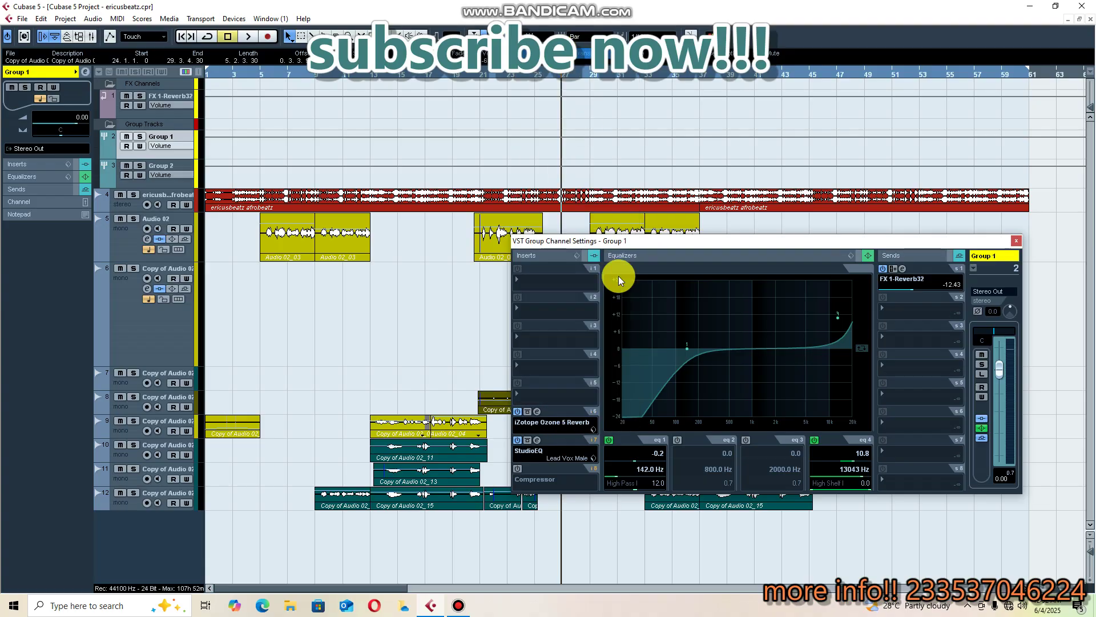
Remove the StudioEQ and Compressor inserts and switch off EQ bands 1 and 4, keeping the FX 1-Reverb32 send on
{"action": "left_click", "coordinate": [570, 456]}
{"action": "left_click", "coordinate": [547, 78]}
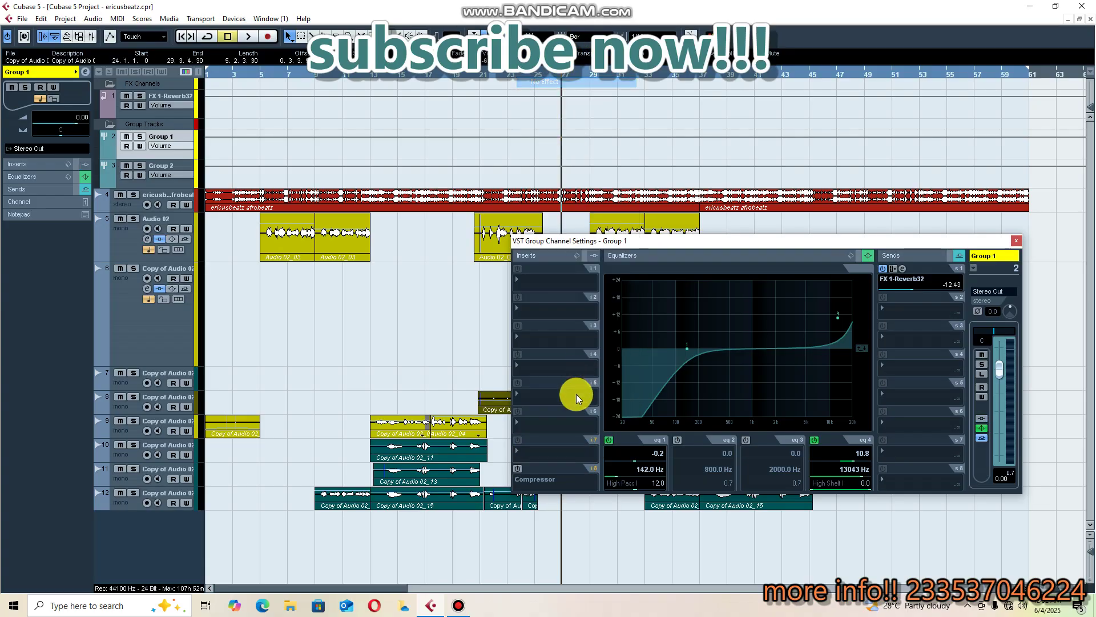
{"action": "left_click", "coordinate": [548, 482]}
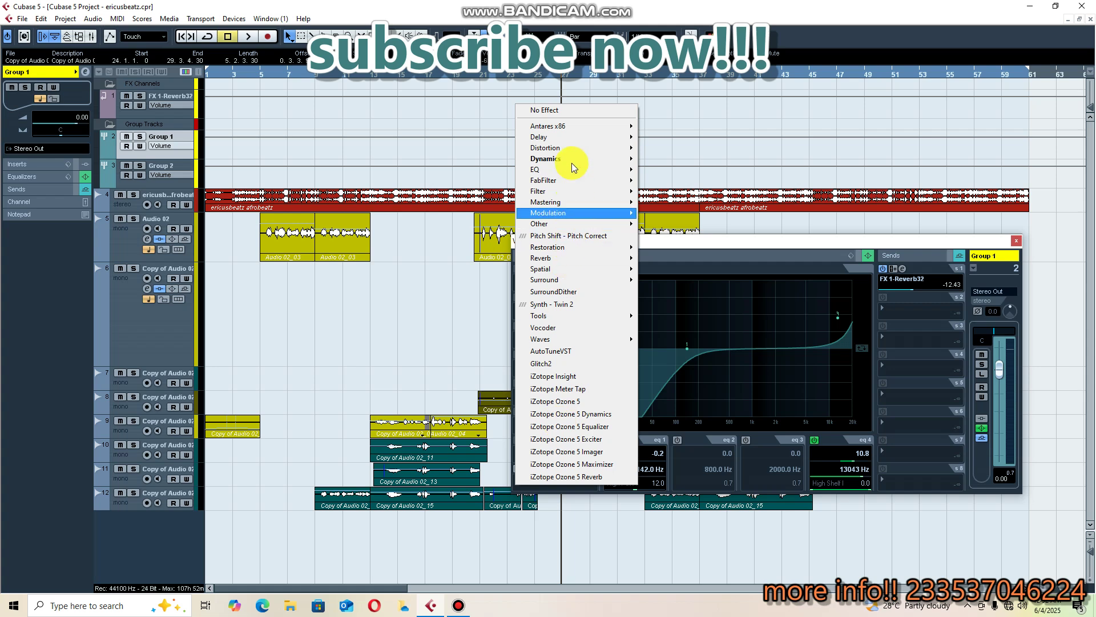
{"action": "left_click", "coordinate": [570, 110]}
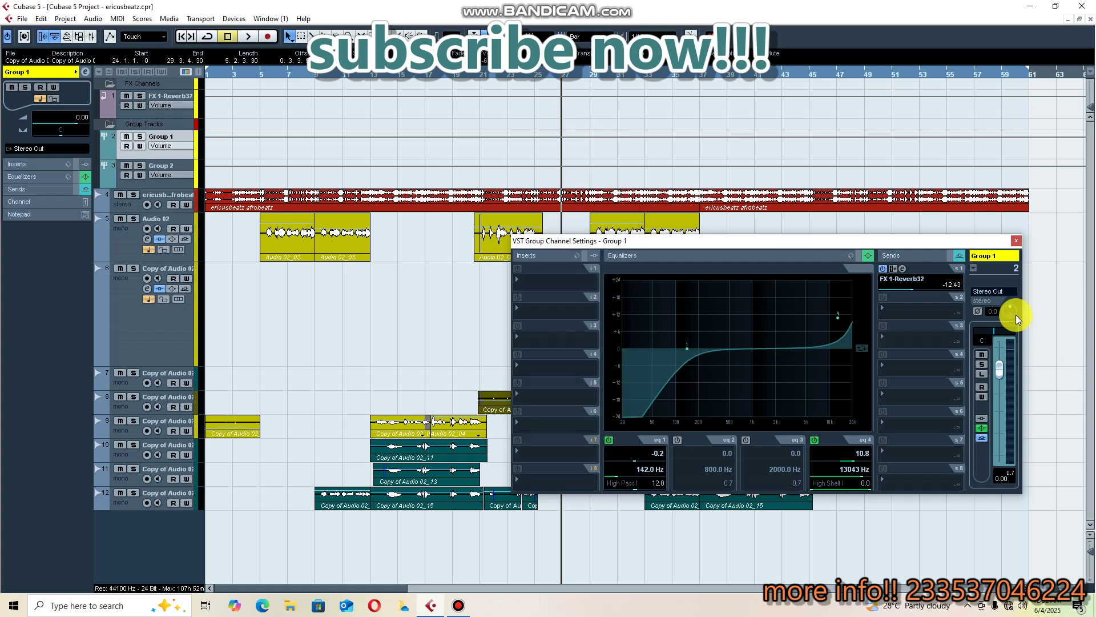
{"action": "left_click", "coordinate": [608, 441]}
{"action": "left_click", "coordinate": [815, 440]}
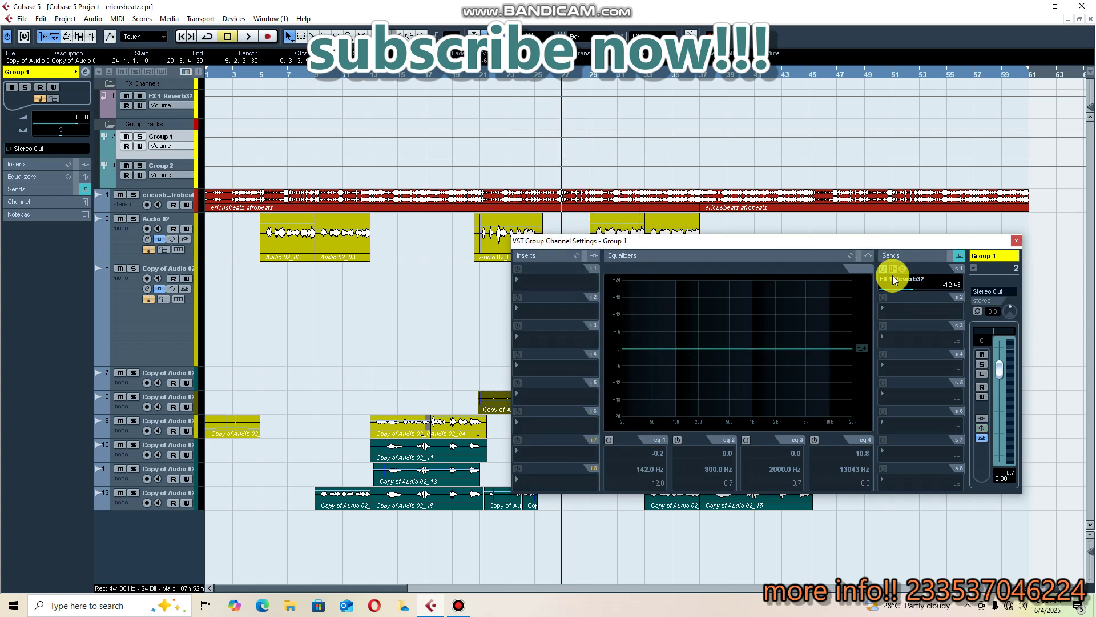
{"action": "left_click", "coordinate": [883, 271]}
{"action": "left_click", "coordinate": [883, 269]}
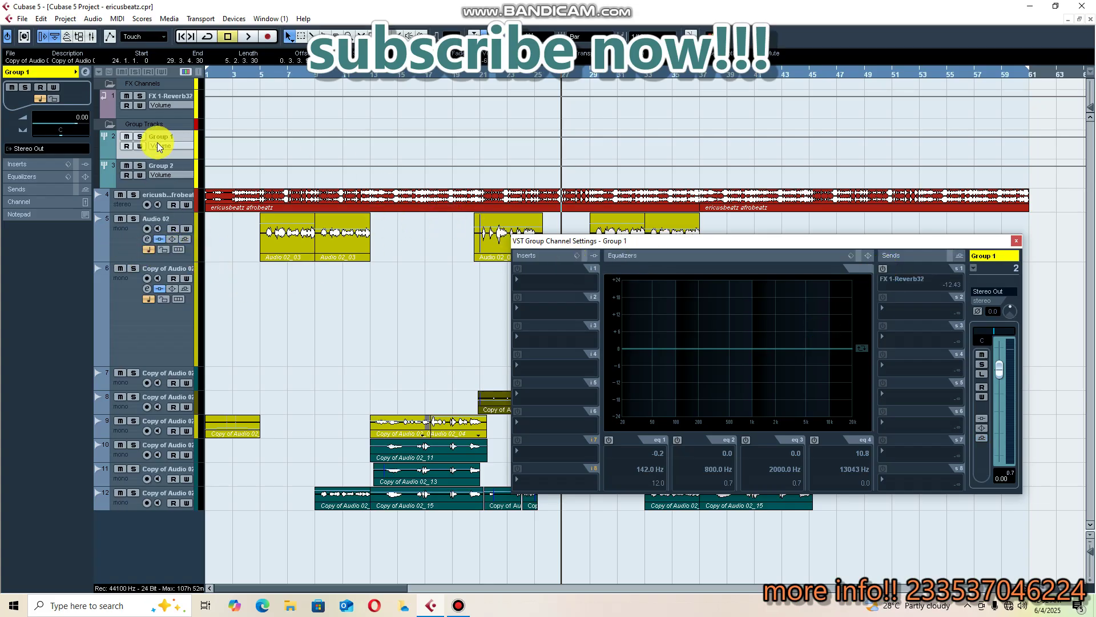
Open Audio 02's channel settings and inspect its AutoTuneVST insert
{"action": "left_click_drag", "start_coordinate": [849, 240], "coordinate": [824, 242]}
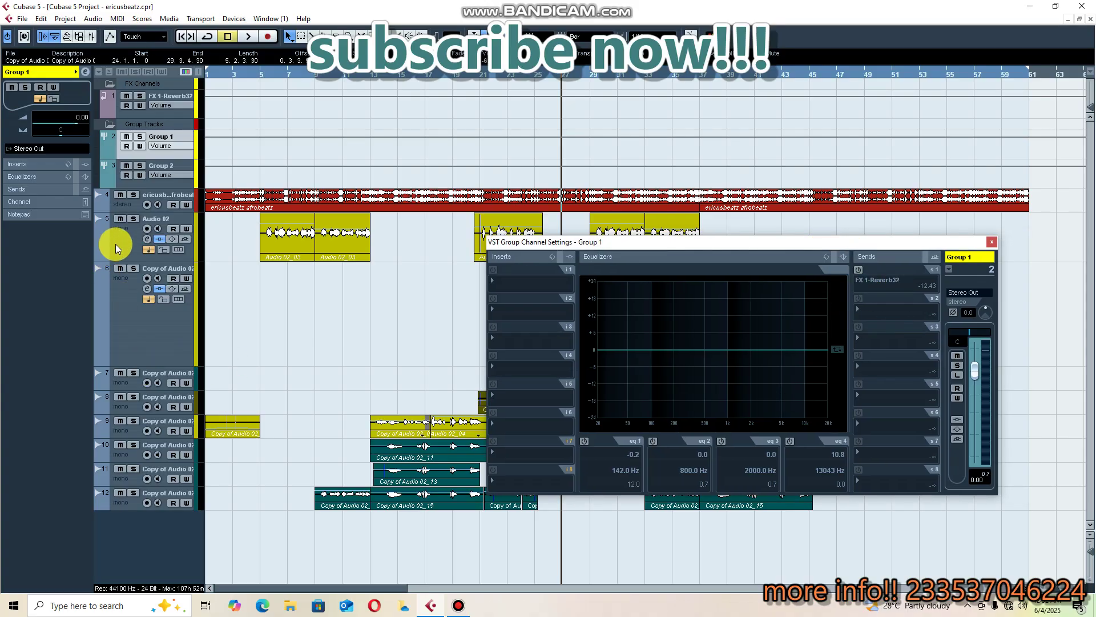
{"action": "left_click", "coordinate": [115, 245]}
{"action": "left_click_drag", "start_coordinate": [546, 244], "coordinate": [650, 270]}
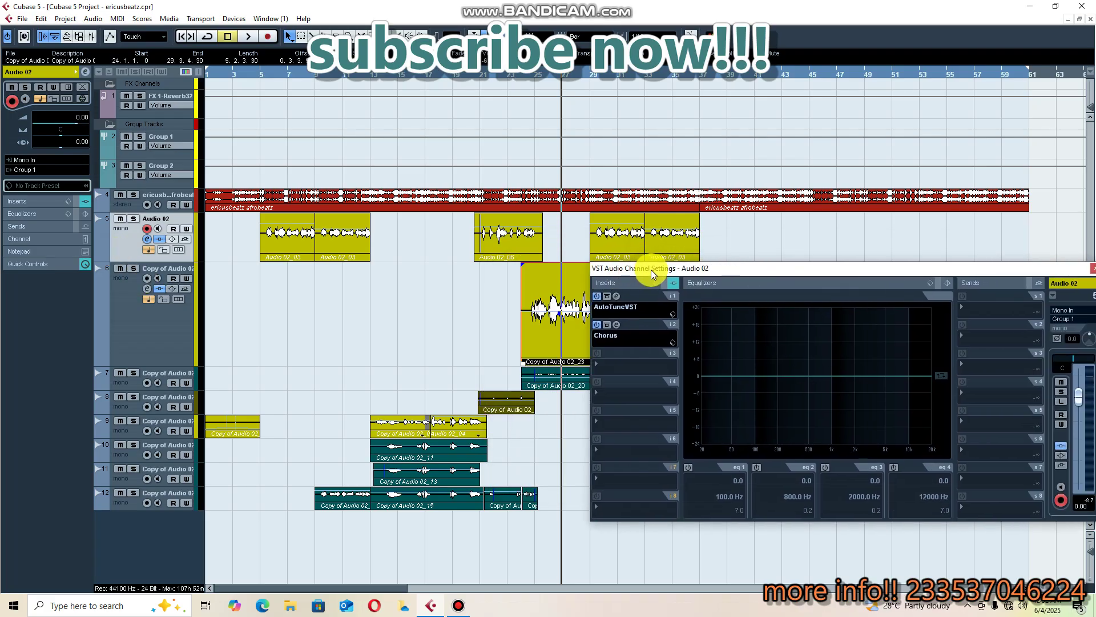
{"action": "left_click", "coordinate": [615, 296]}
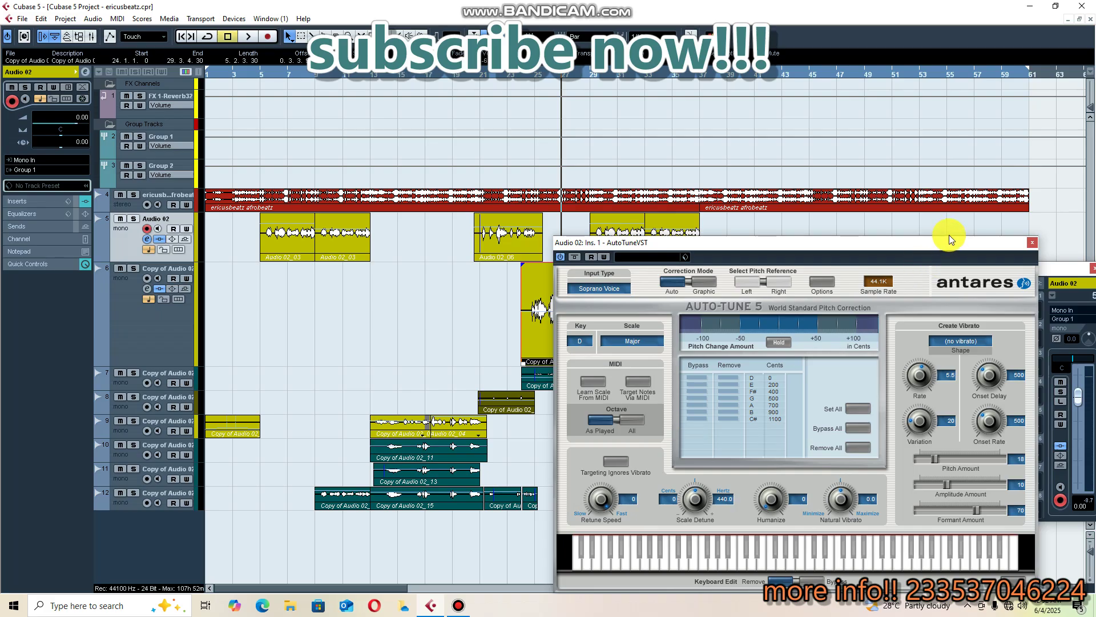
{"action": "left_click", "coordinate": [1032, 243]}
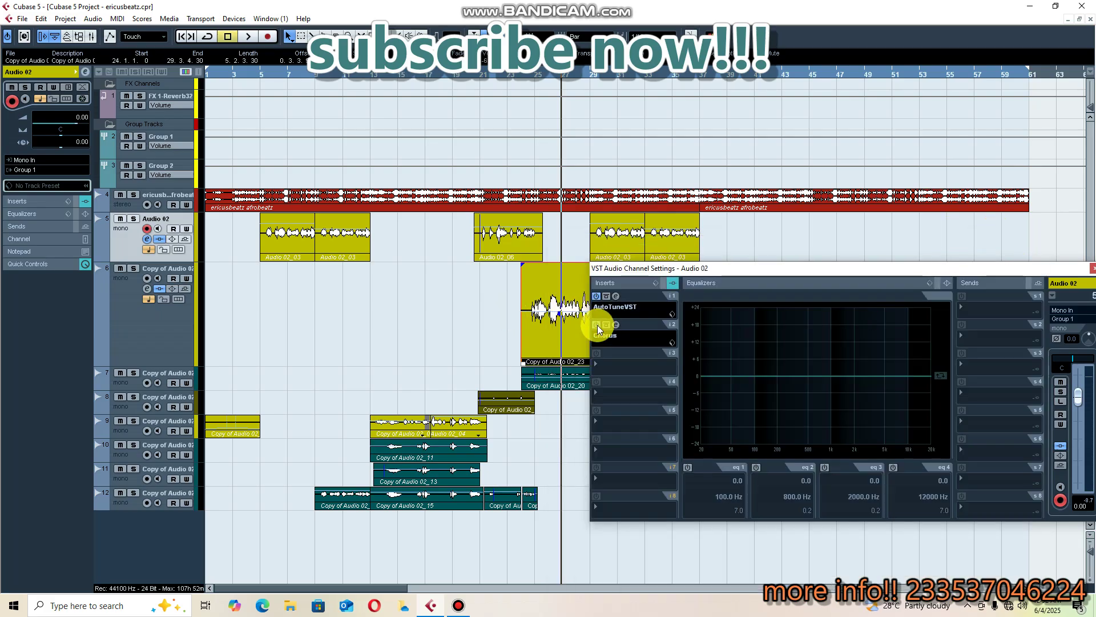
Inspect the Chorus insert, close Audio 02's settings, and select both Audio 02_03 events on track 5
{"action": "left_click", "coordinate": [616, 324]}
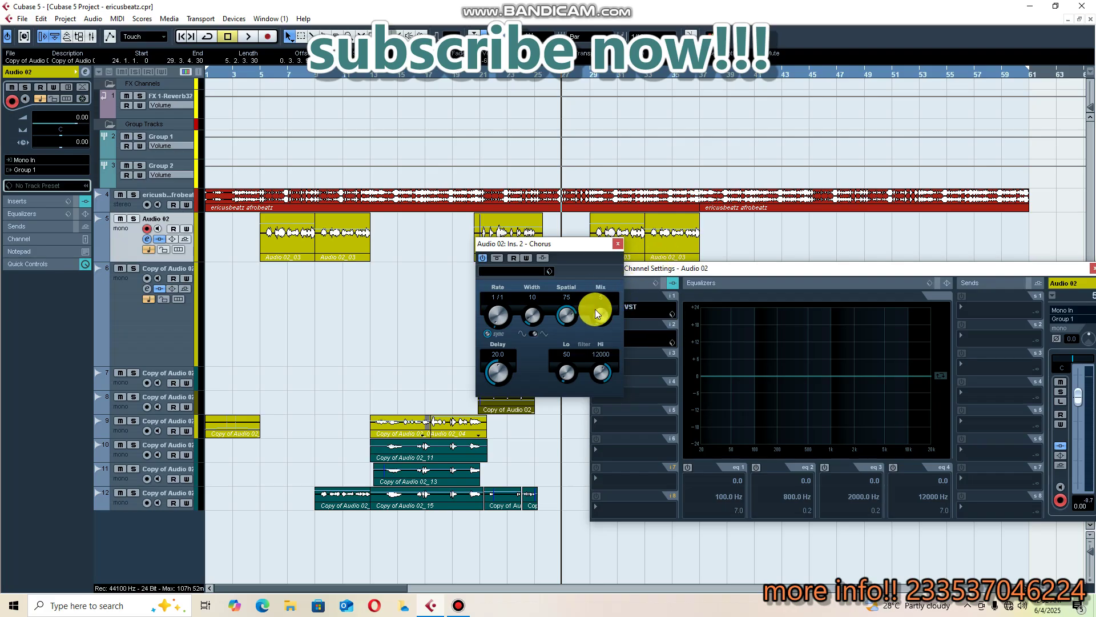
{"action": "left_click", "coordinate": [618, 245]}
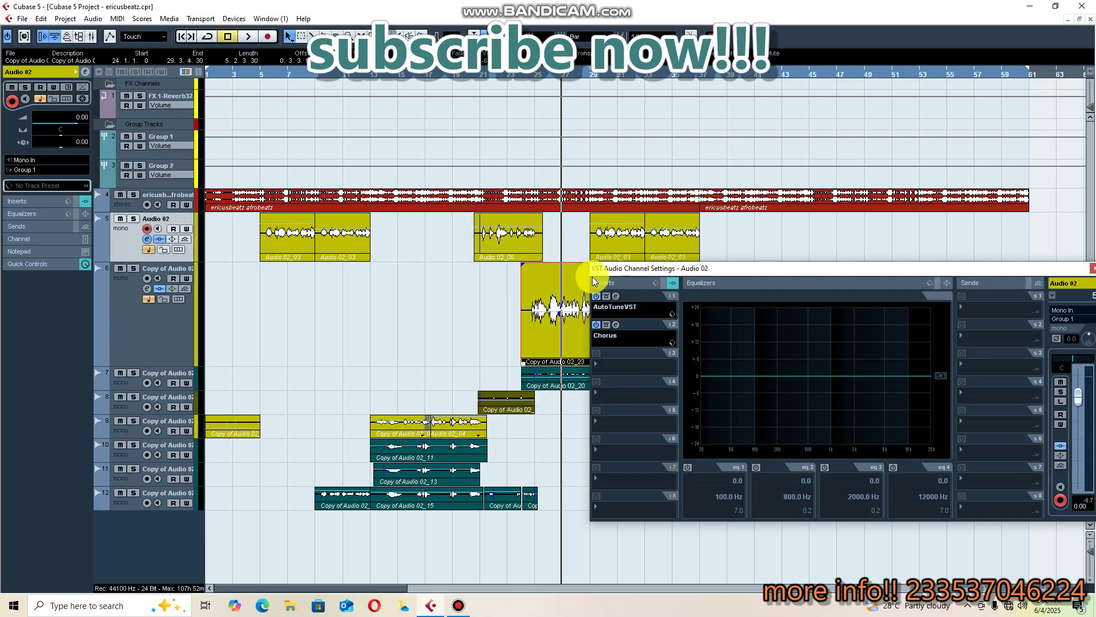
{"action": "left_click_drag", "start_coordinate": [747, 275], "coordinate": [365, 361]}
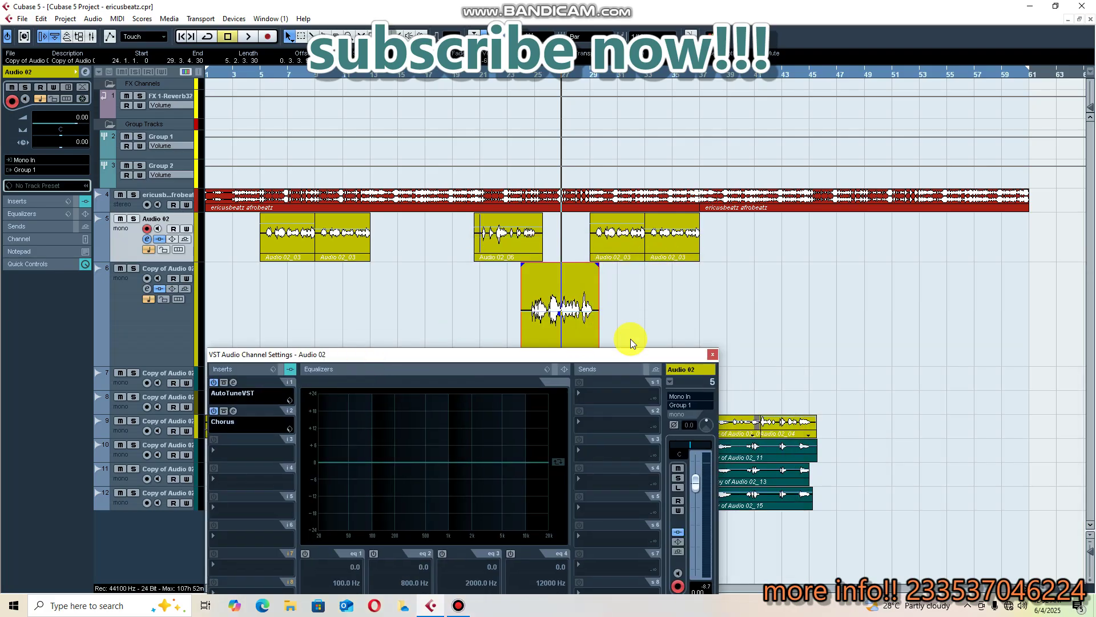
{"action": "left_click", "coordinate": [713, 355]}
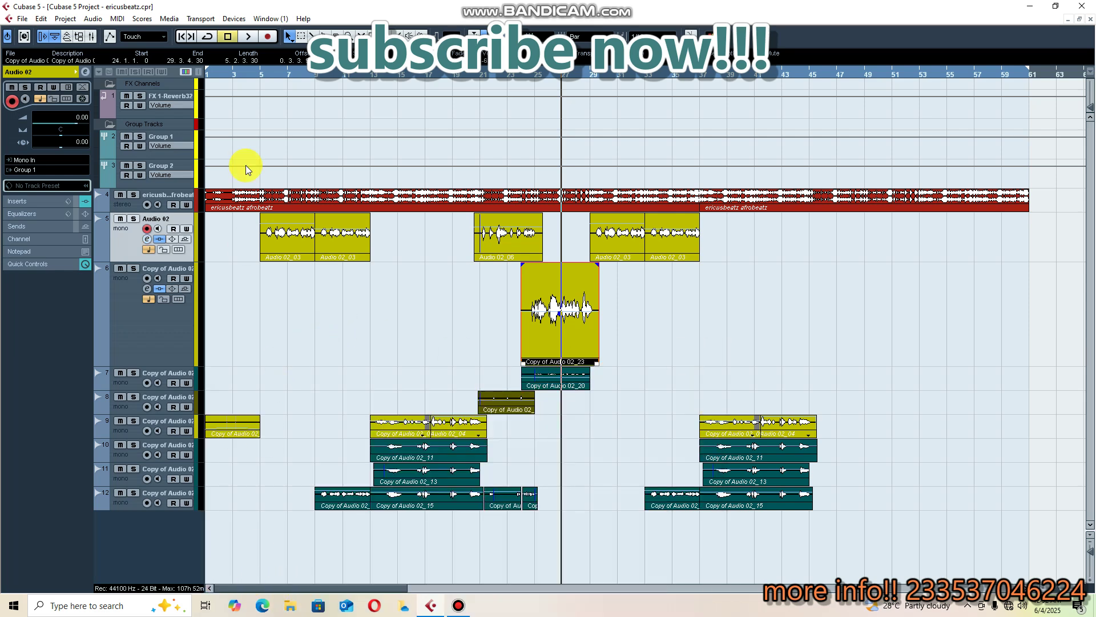
{"action": "left_click_drag", "start_coordinate": [400, 239], "coordinate": [193, 248]}
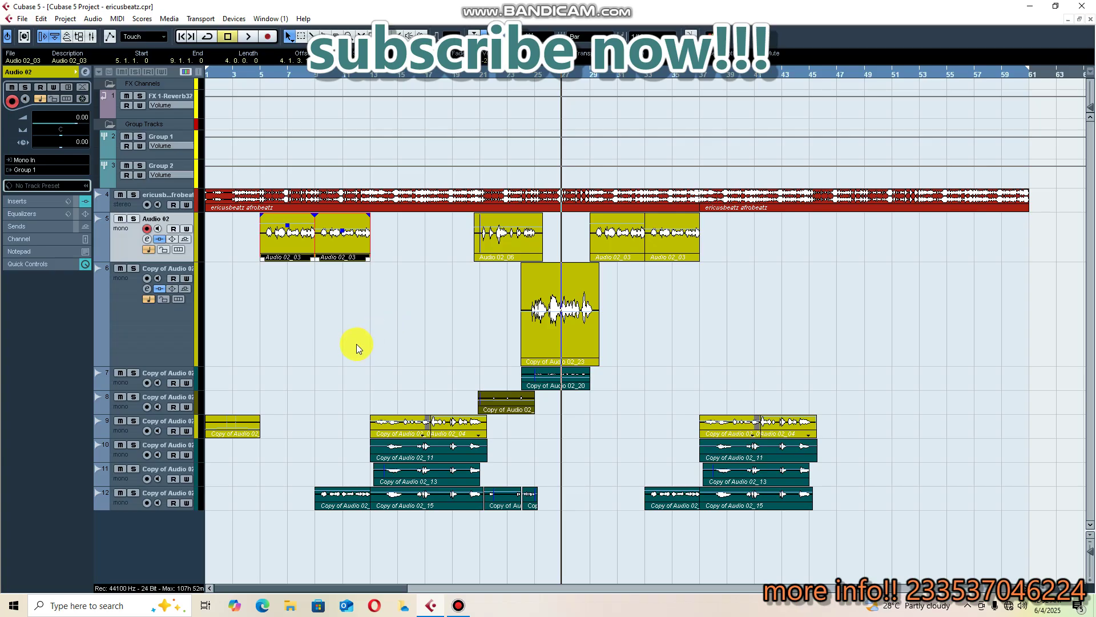
Set the loop range around the selected events and open Group 1's channel settings
{"action": "key", "text": "p"}
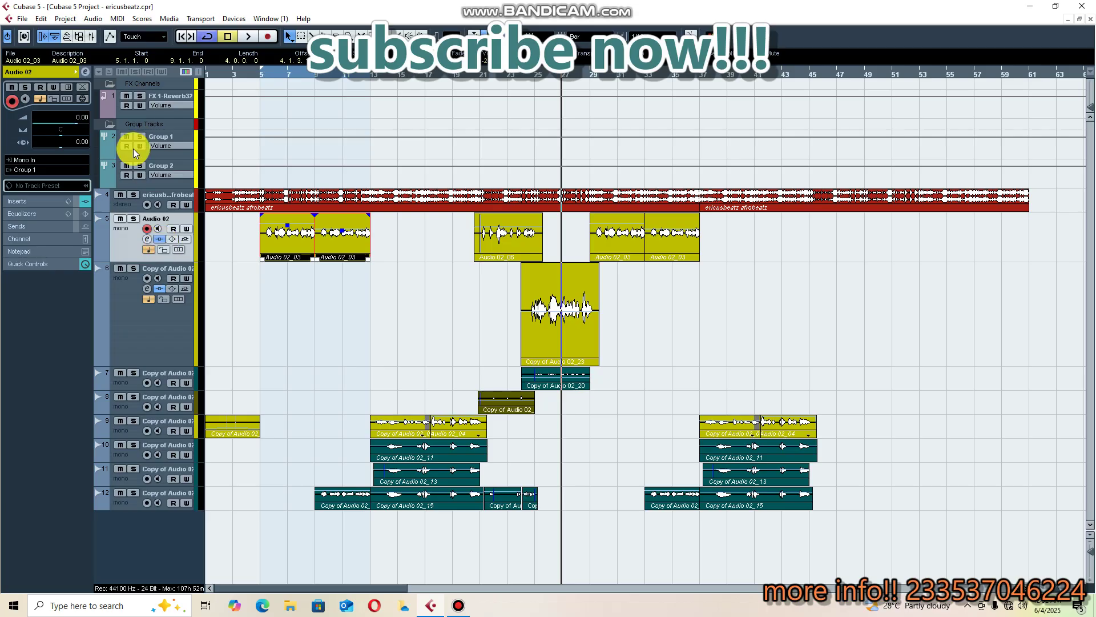
{"action": "left_click", "coordinate": [181, 170]}
{"action": "left_click", "coordinate": [122, 248]}
{"action": "left_click", "coordinate": [179, 137]}
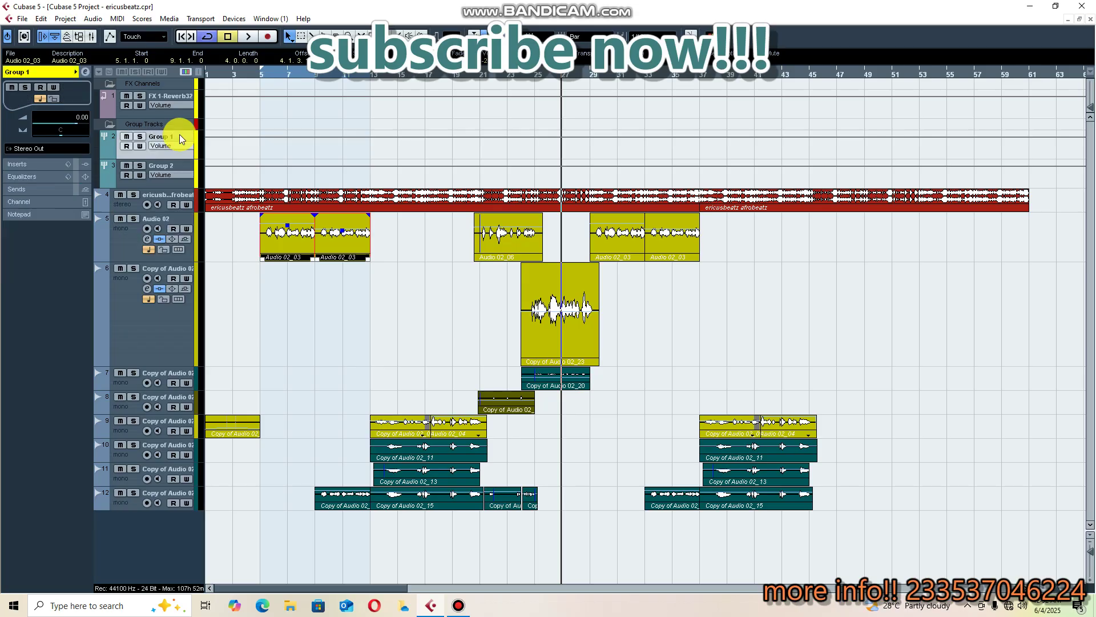
{"action": "left_click", "coordinate": [86, 72]}
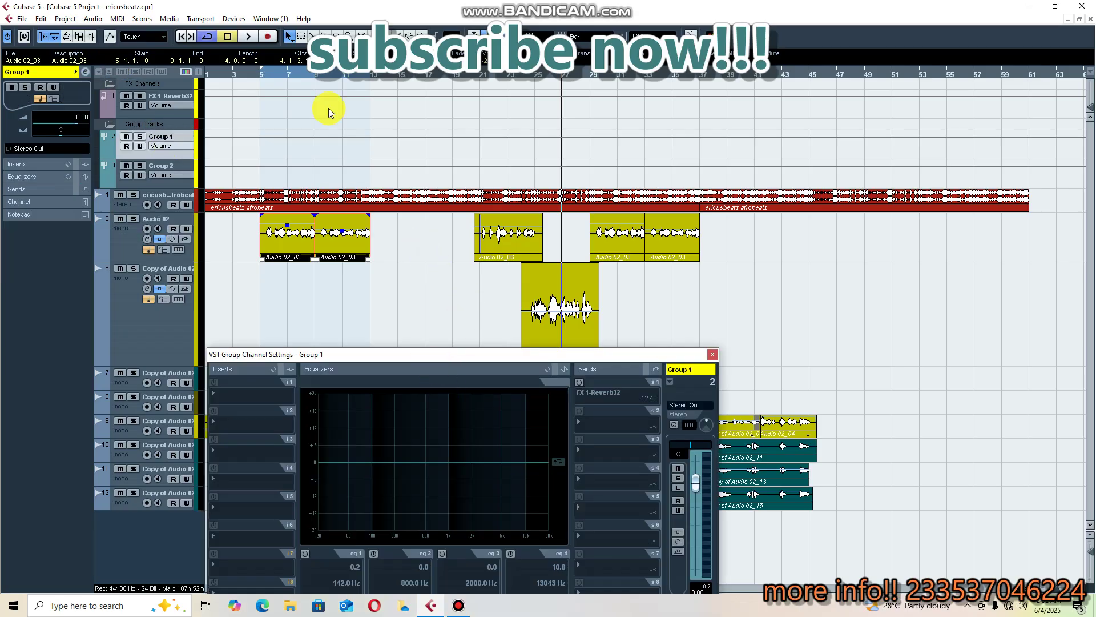
Play from bar 5 and mute track 12 while it plays
{"action": "left_click", "coordinate": [271, 74]}
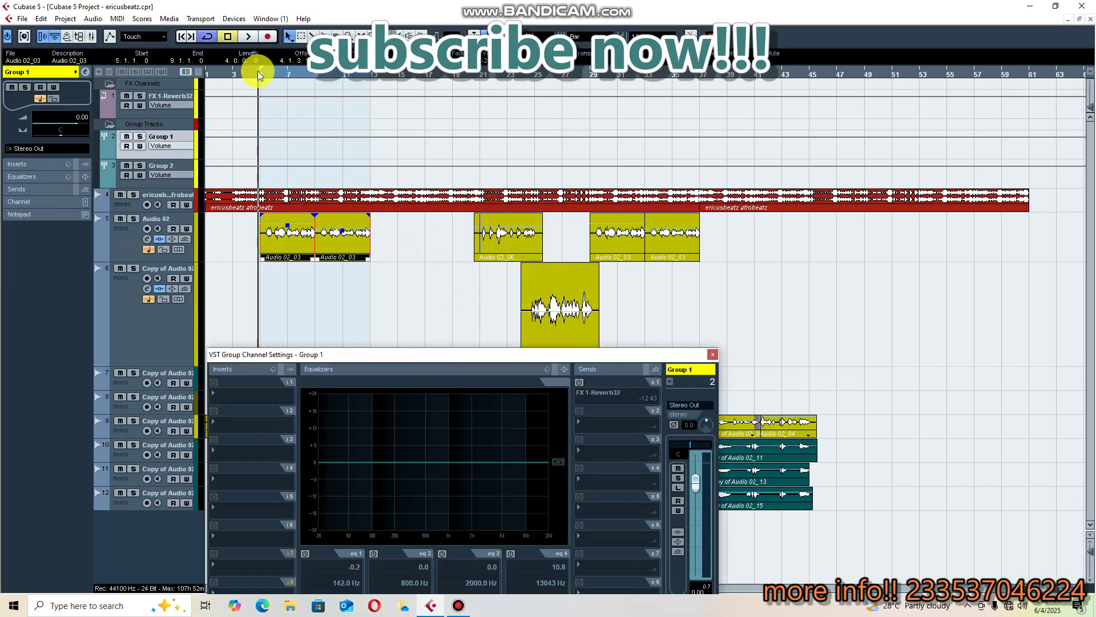
{"action": "left_click", "coordinate": [249, 36]}
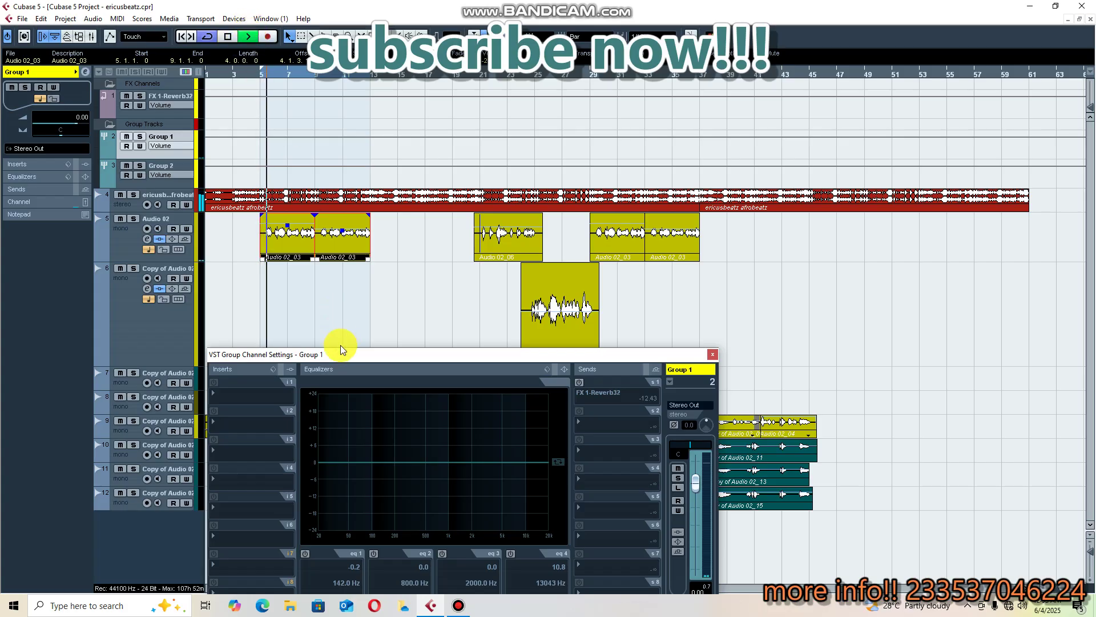
{"action": "left_click_drag", "start_coordinate": [341, 349], "coordinate": [612, 242]}
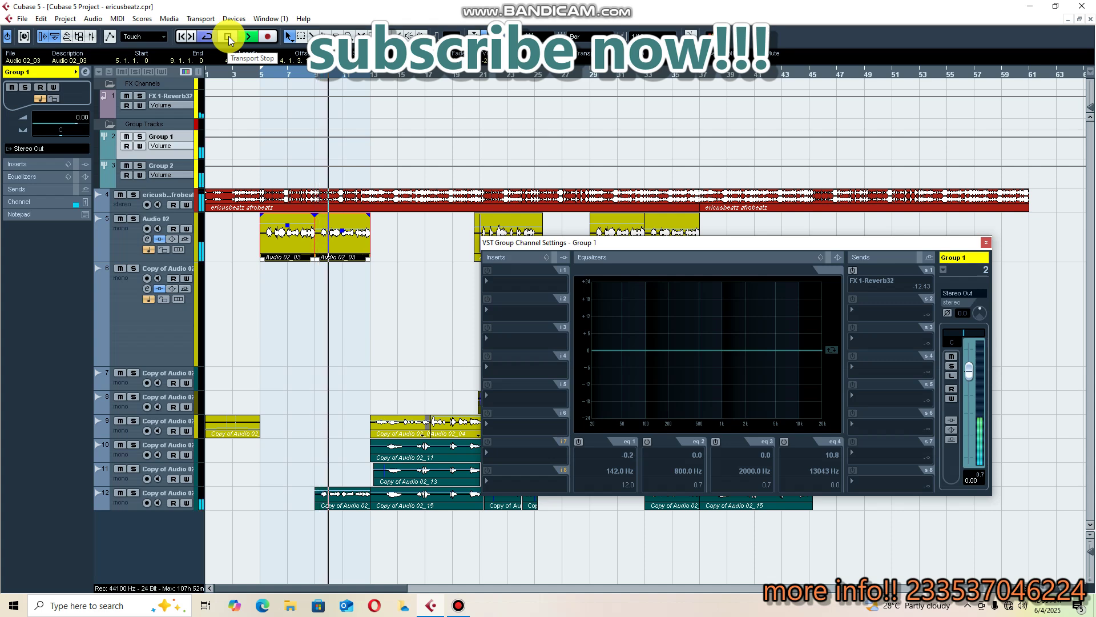
{"action": "left_click", "coordinate": [120, 492]}
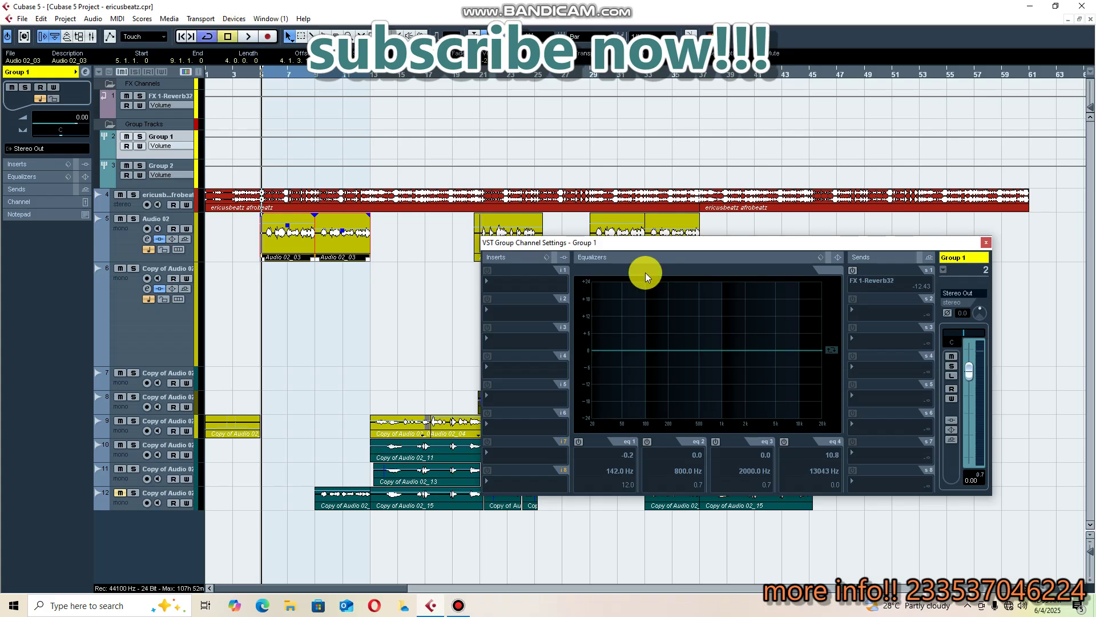
{"action": "left_click", "coordinate": [505, 280]}
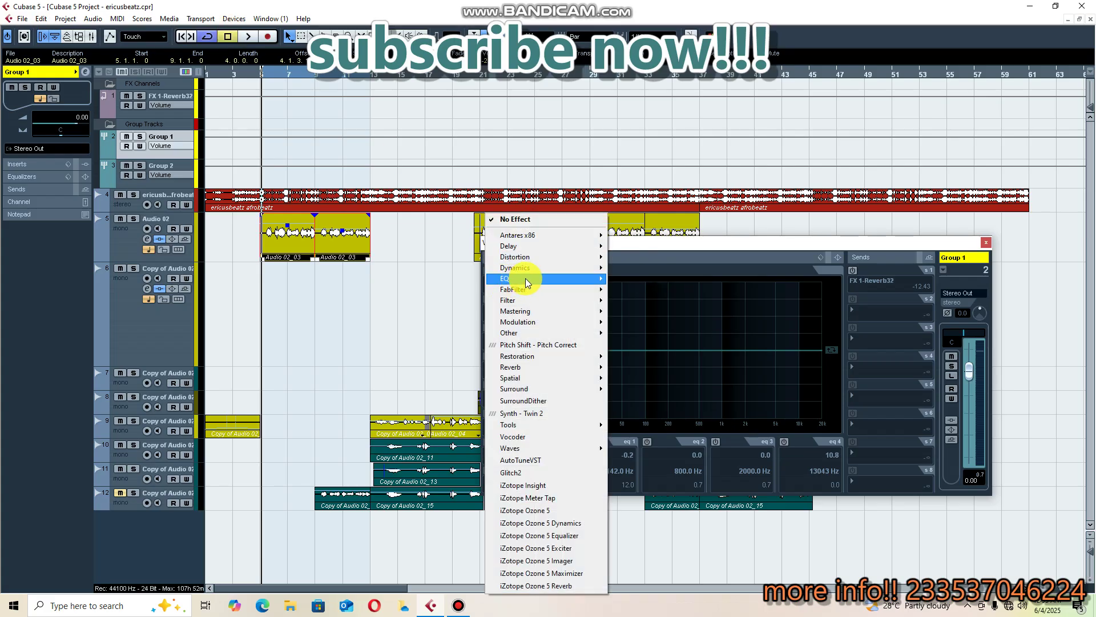
Load FabFilter Pro-C on insert 1 and raise its threshold to about -8 dB during playback
{"action": "mouse_move", "coordinate": [541, 278]}
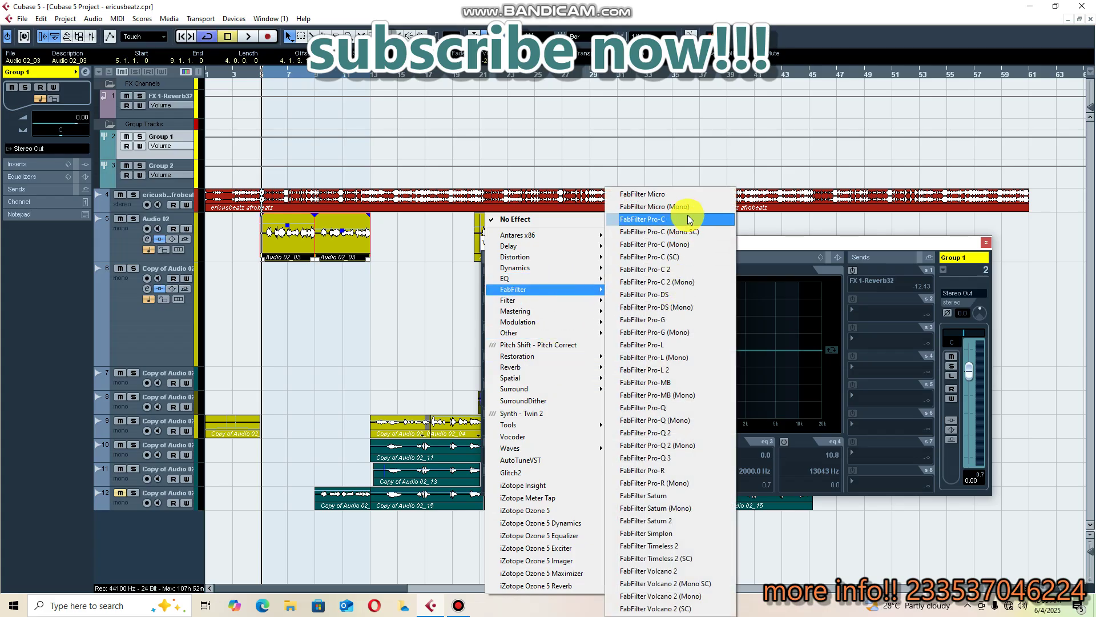
{"action": "left_click", "coordinate": [688, 217]}
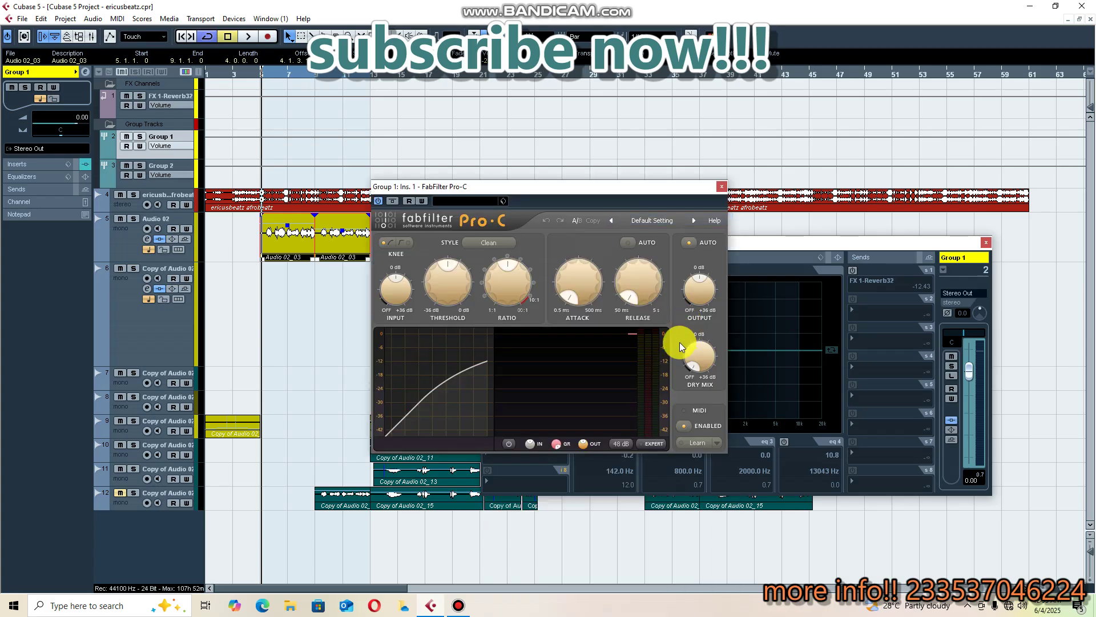
{"action": "left_click", "coordinate": [248, 38]}
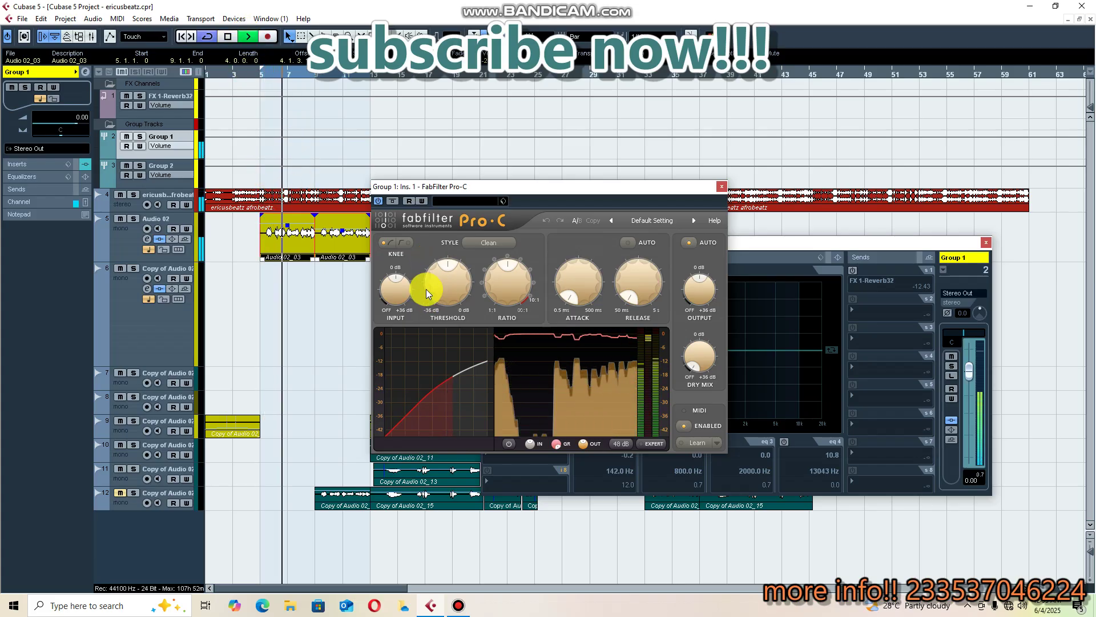
{"action": "left_click", "coordinate": [229, 37]}
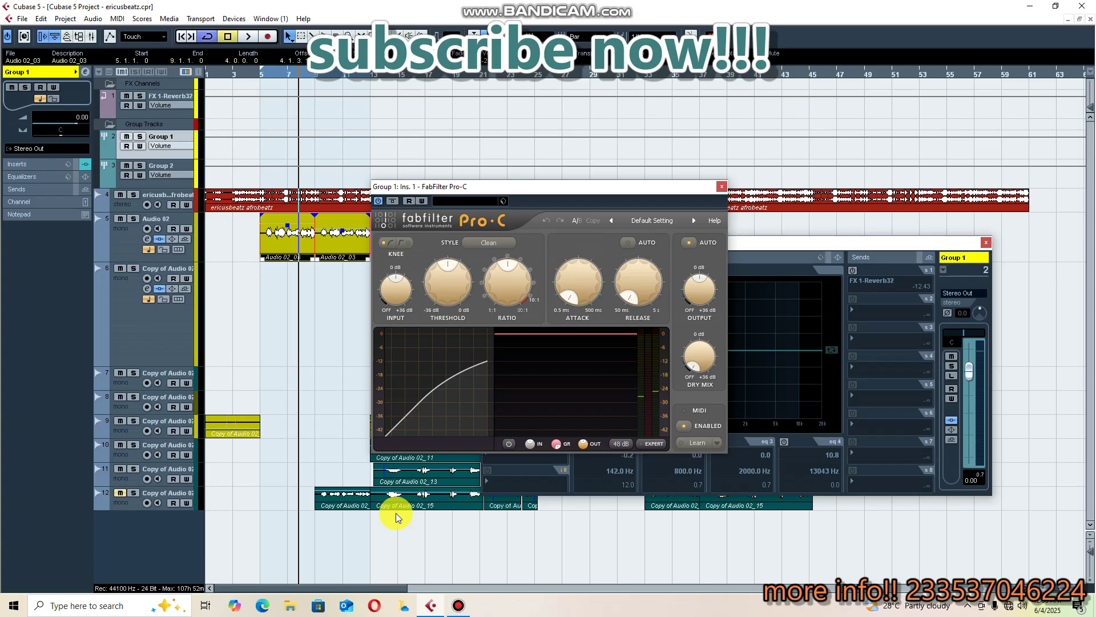
{"action": "left_click", "coordinate": [246, 37]}
{"action": "mouse_move", "coordinate": [433, 285]}
{"action": "left_mouse_down"}
{"action": "mouse_move", "coordinate": [437, 232]}
{"action": "mouse_move", "coordinate": [441, 289]}
{"action": "left_mouse_up"}
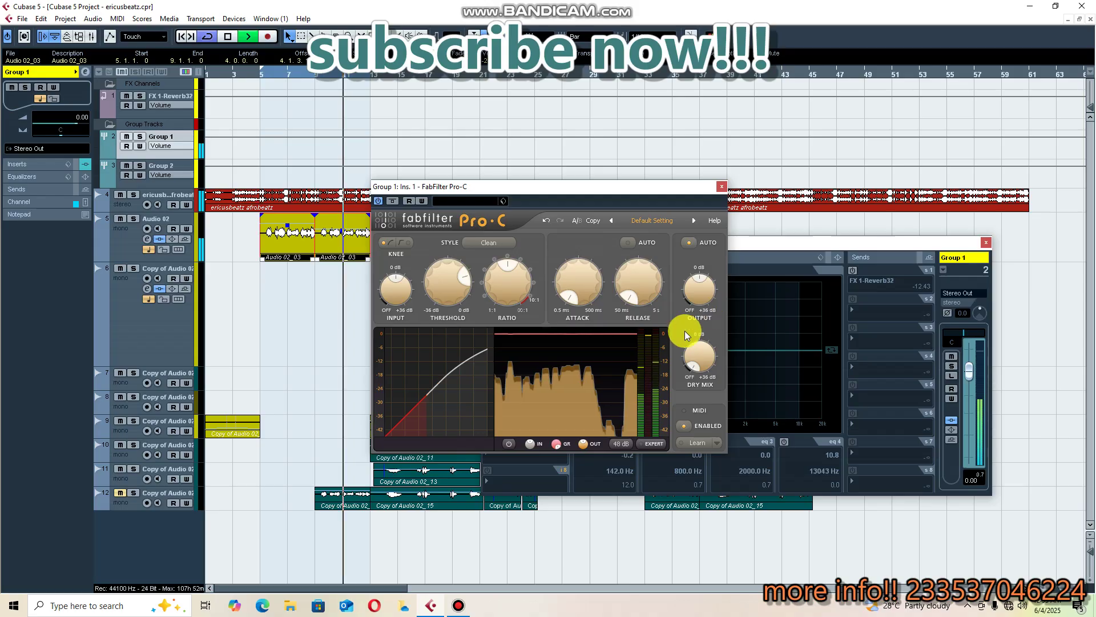
{"action": "mouse_move", "coordinate": [444, 289]}
{"action": "left_mouse_down"}
{"action": "mouse_move", "coordinate": [444, 271]}
{"action": "mouse_move", "coordinate": [439, 292]}
{"action": "left_mouse_up"}
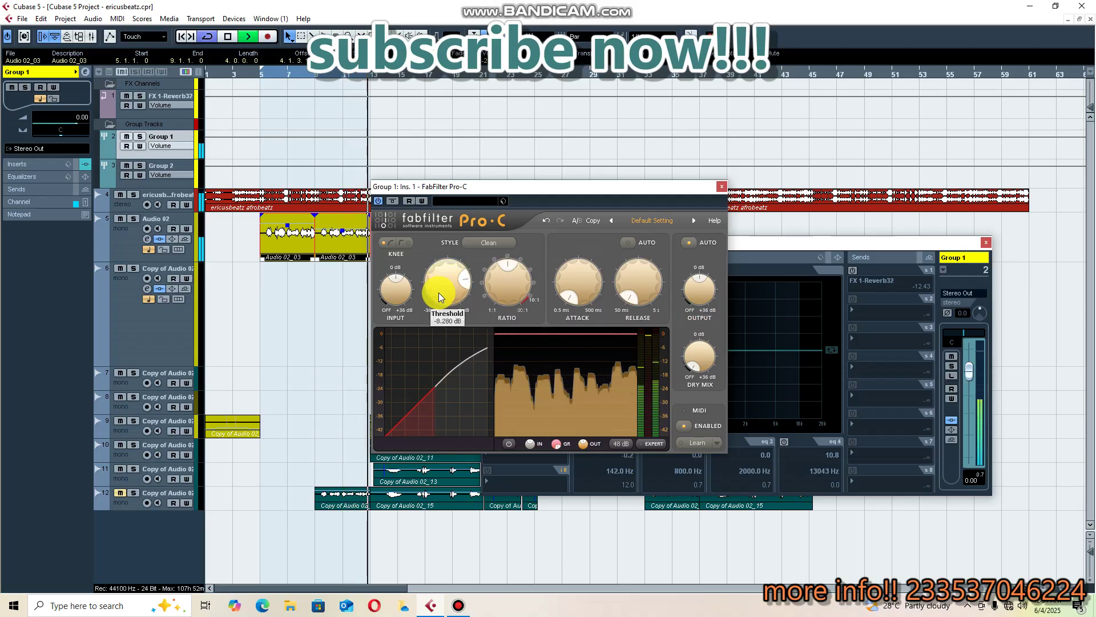
{"action": "left_click", "coordinate": [207, 36]}
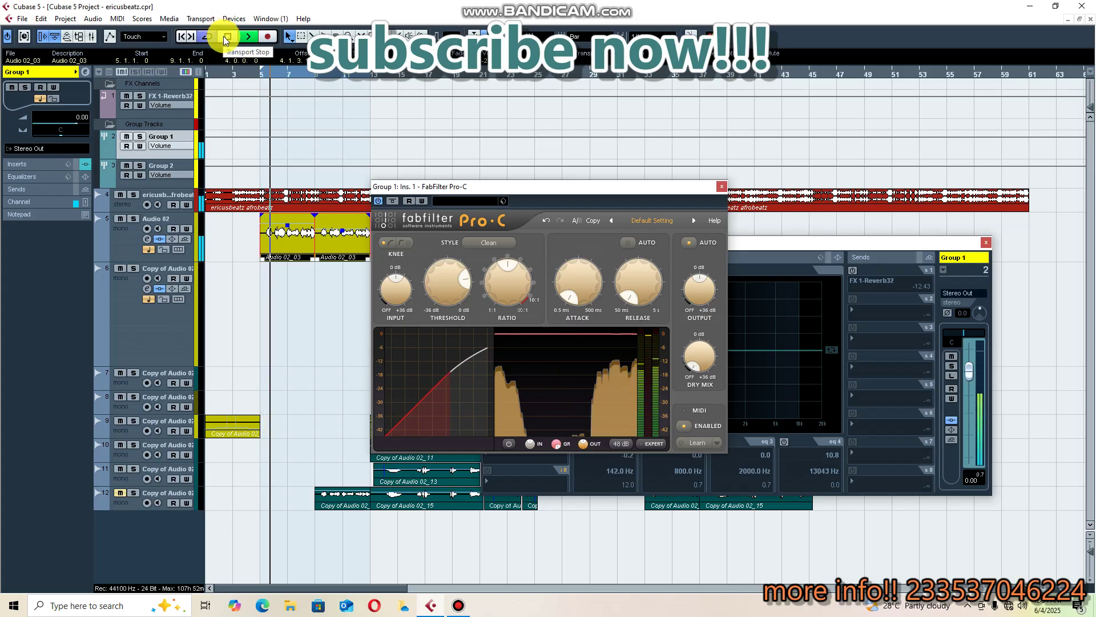
{"action": "left_click", "coordinate": [227, 37]}
Close Pro-C and load the DeEsser into Group 1's second insert
{"action": "left_click", "coordinate": [722, 186]}
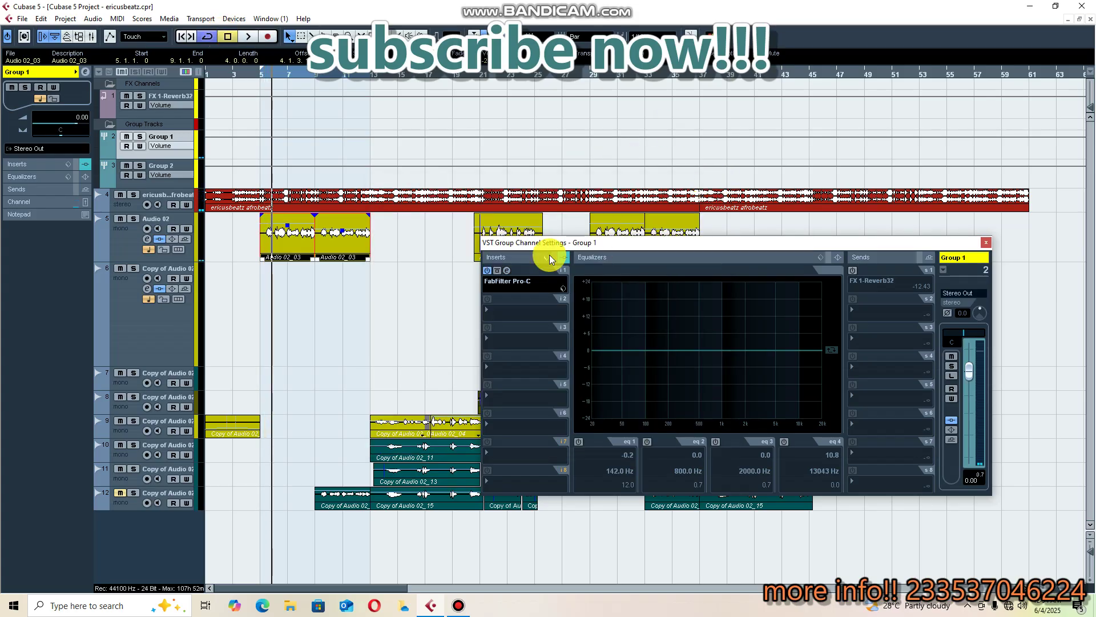
{"action": "left_click", "coordinate": [513, 310]}
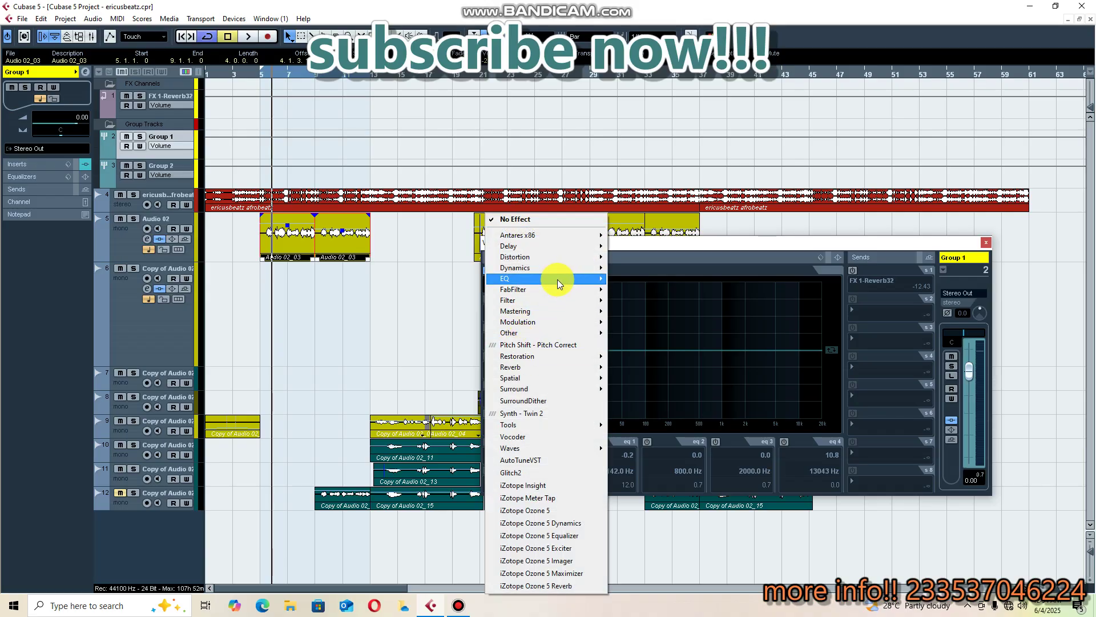
{"action": "mouse_move", "coordinate": [561, 273]}
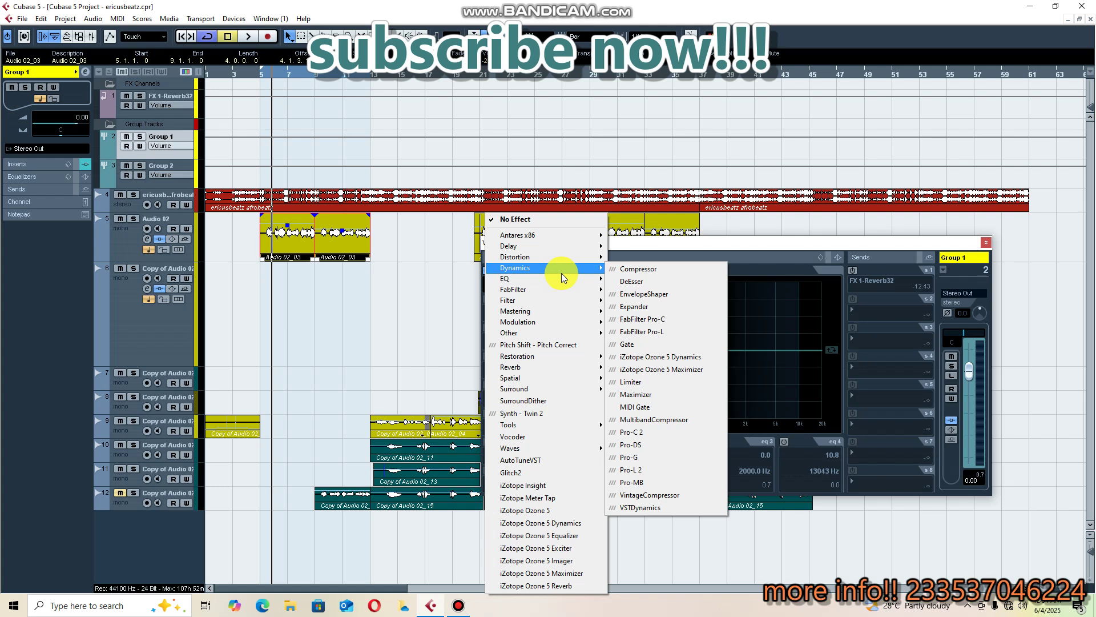
{"action": "left_click", "coordinate": [633, 280]}
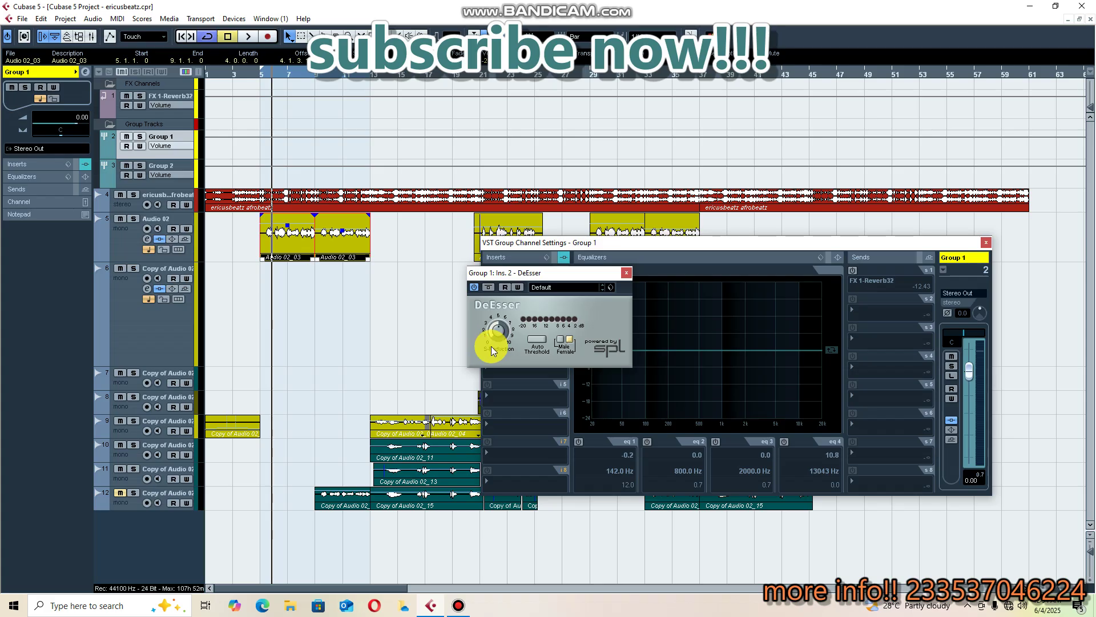
Adjust the DeEsser's S-Reduction amount while the vocals play, then rearrange the windows
{"action": "left_click", "coordinate": [242, 37]}
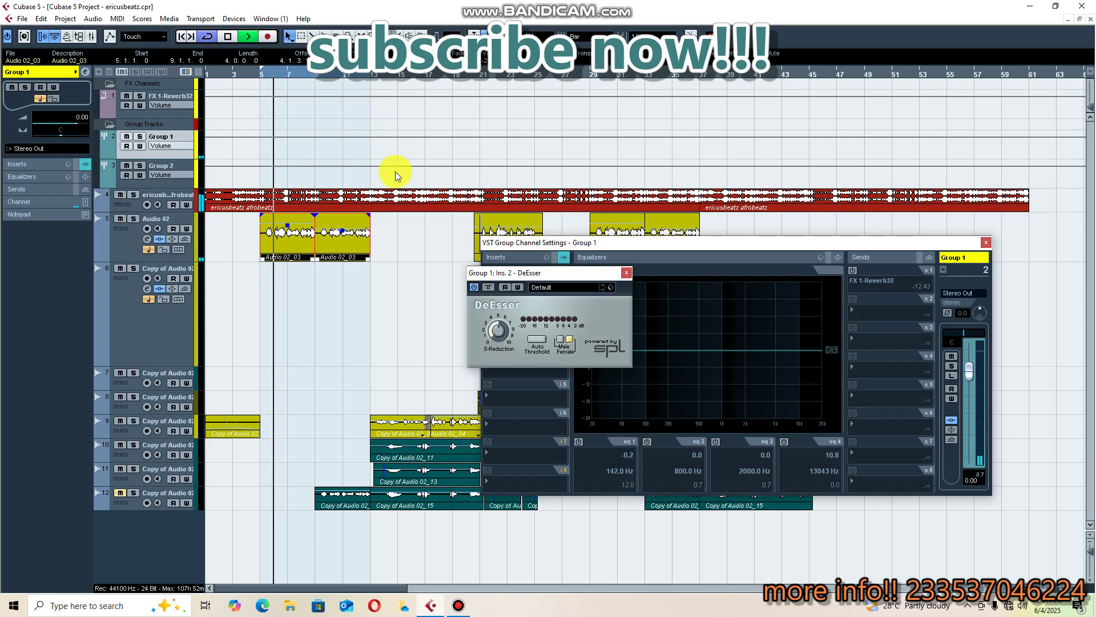
{"action": "left_click_drag", "start_coordinate": [516, 345], "coordinate": [481, 322]}
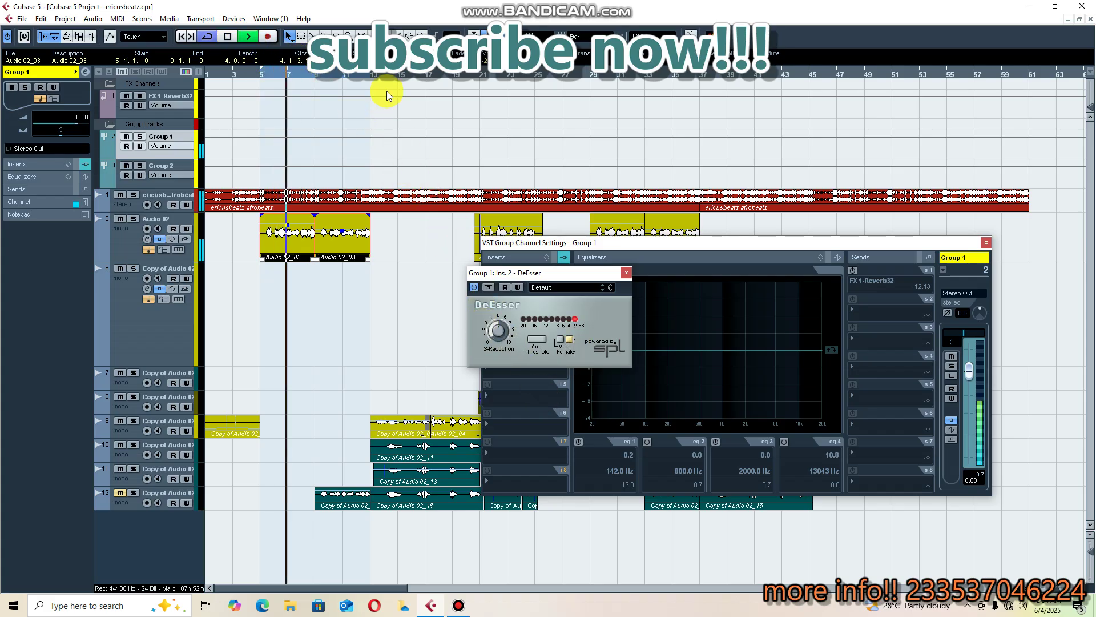
{"action": "left_click", "coordinate": [234, 36]}
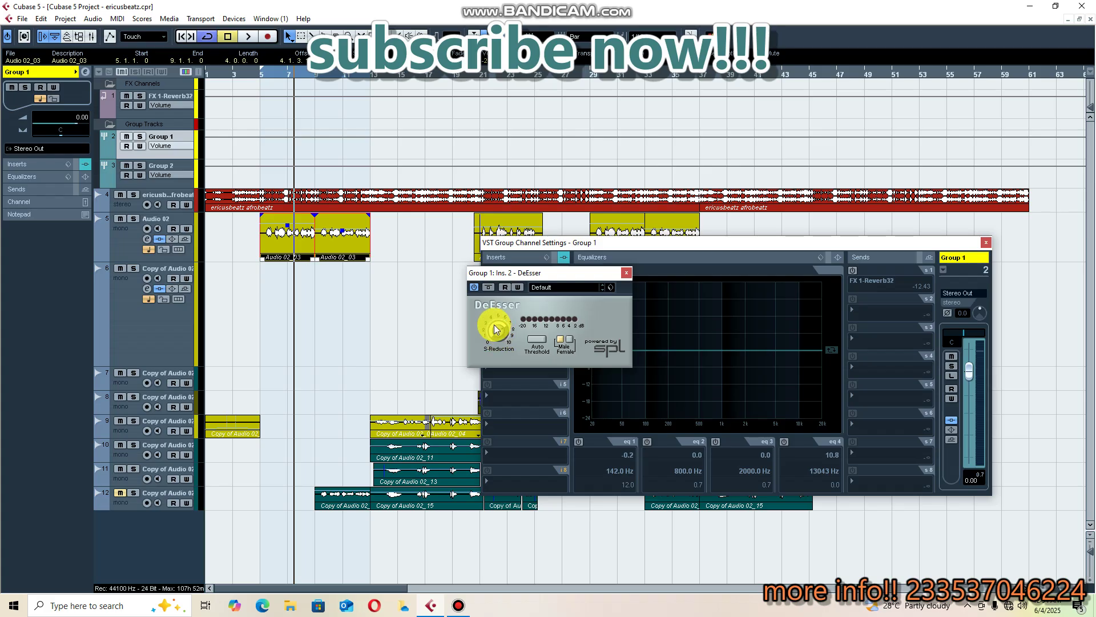
{"action": "left_click", "coordinate": [242, 40]}
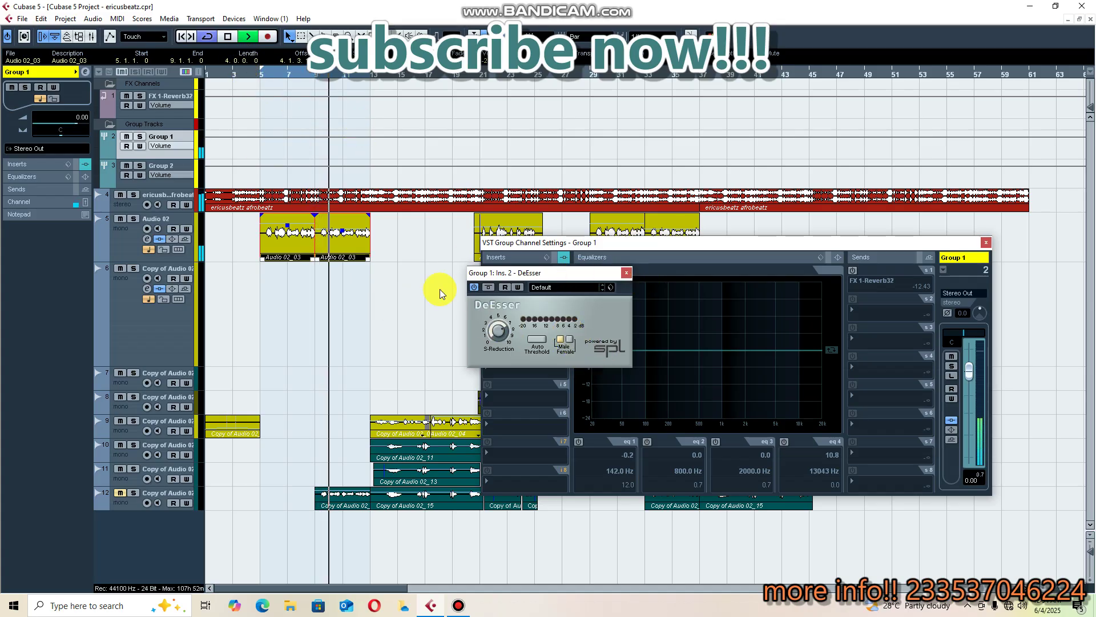
{"action": "left_click_drag", "start_coordinate": [580, 272], "coordinate": [322, 303]}
{"action": "left_click_drag", "start_coordinate": [594, 245], "coordinate": [632, 238]}
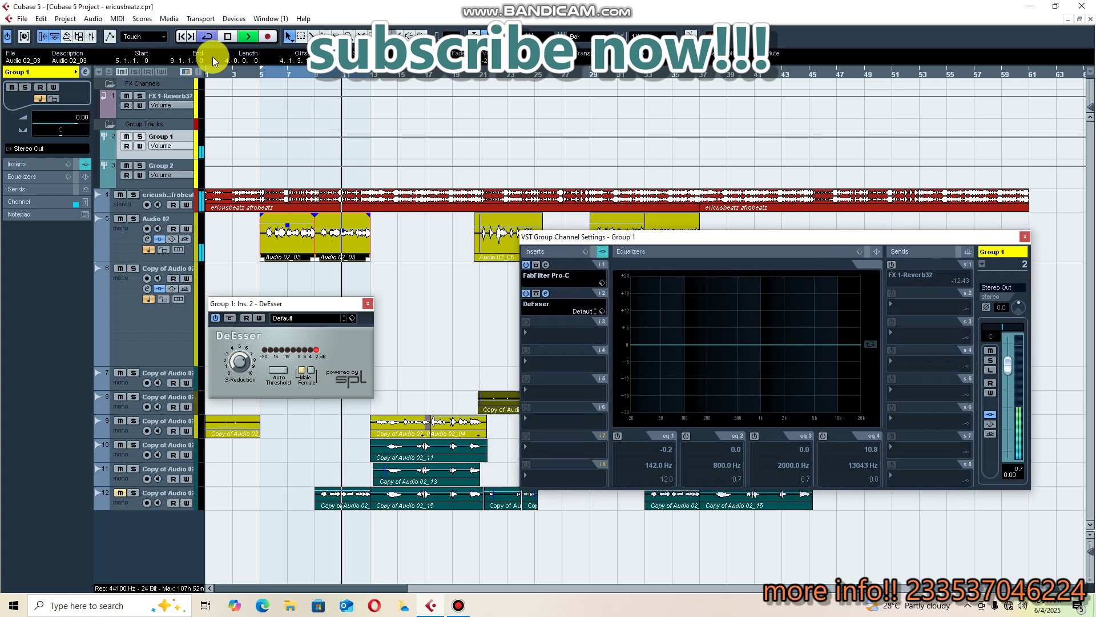
Stop playback, move the DeEsser to insert 3, and load FabFilter Pro-Q into insert 2
{"action": "left_click", "coordinate": [222, 37]}
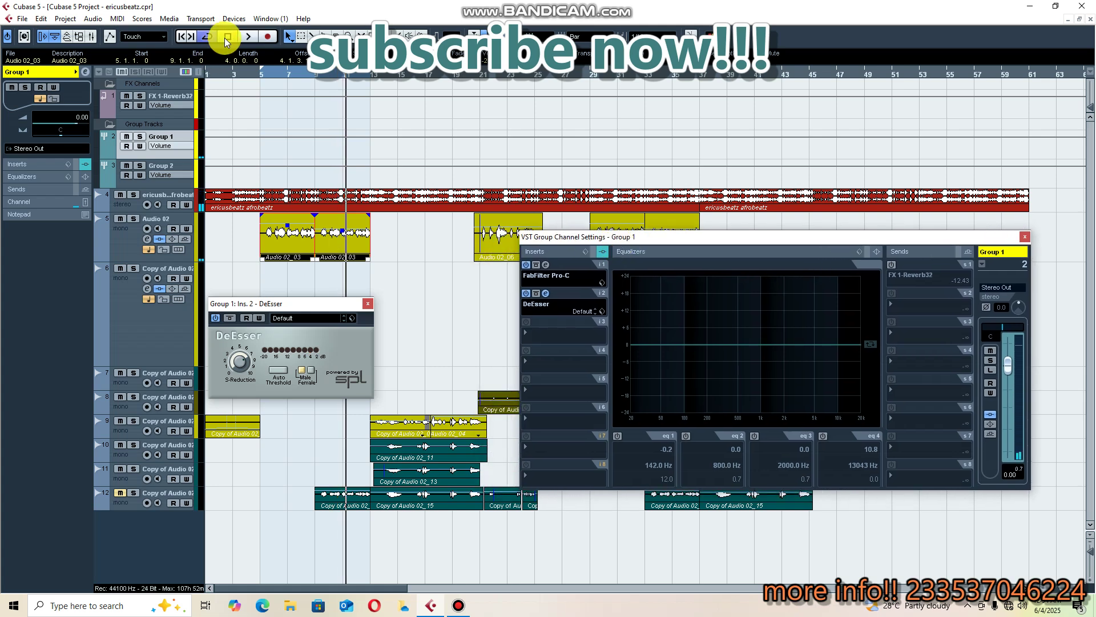
{"action": "left_click_drag", "start_coordinate": [554, 291], "coordinate": [548, 332]}
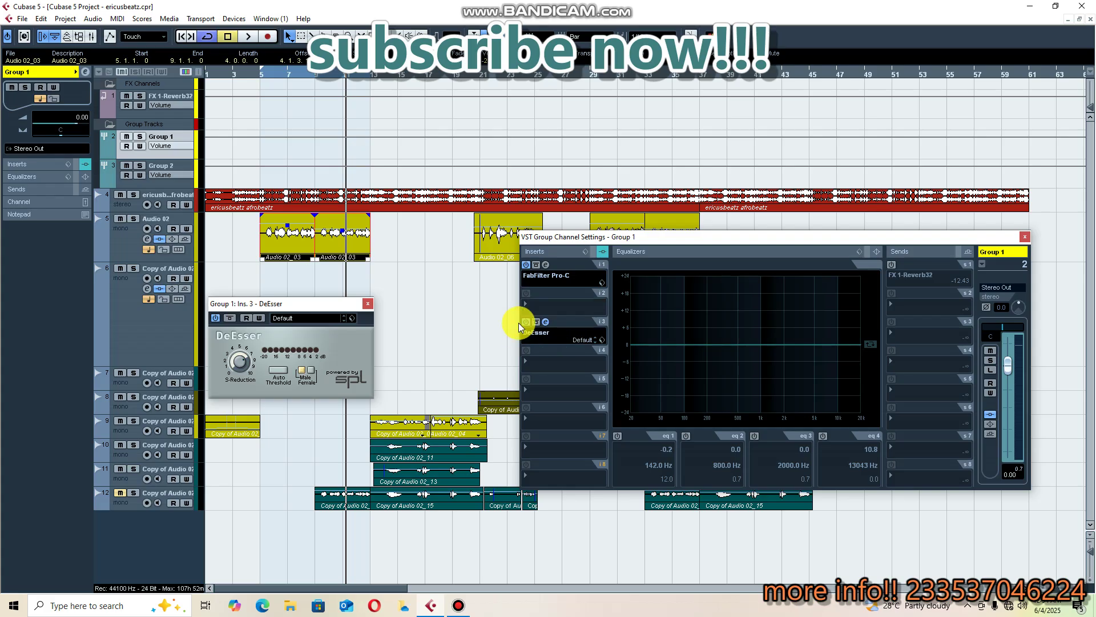
{"action": "left_click", "coordinate": [560, 298]}
{"action": "mouse_move", "coordinate": [574, 277]}
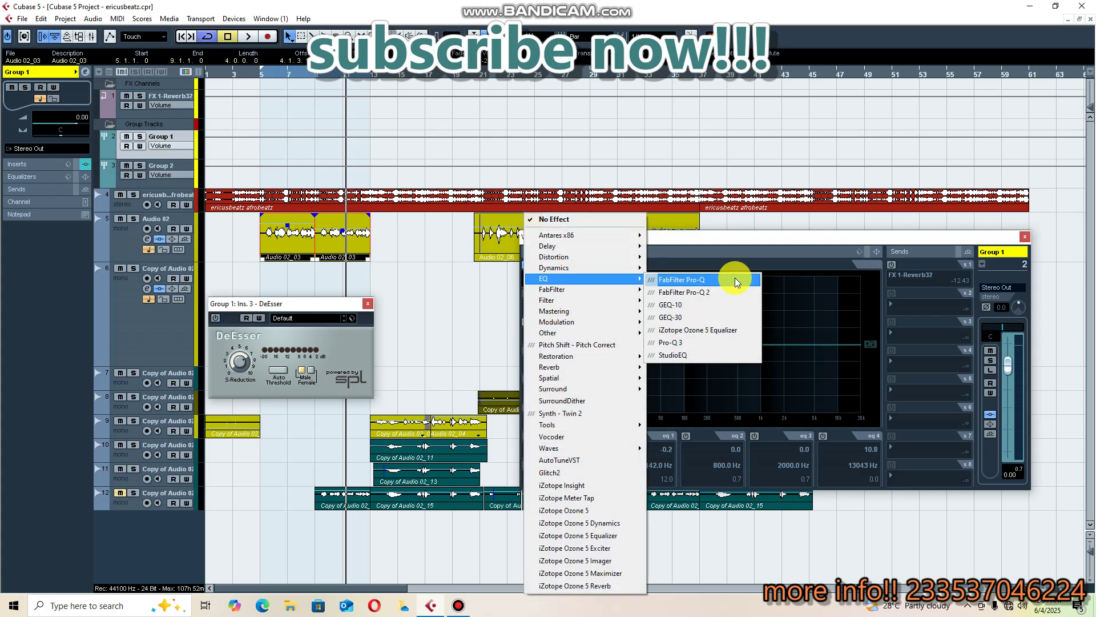
{"action": "left_click", "coordinate": [735, 279]}
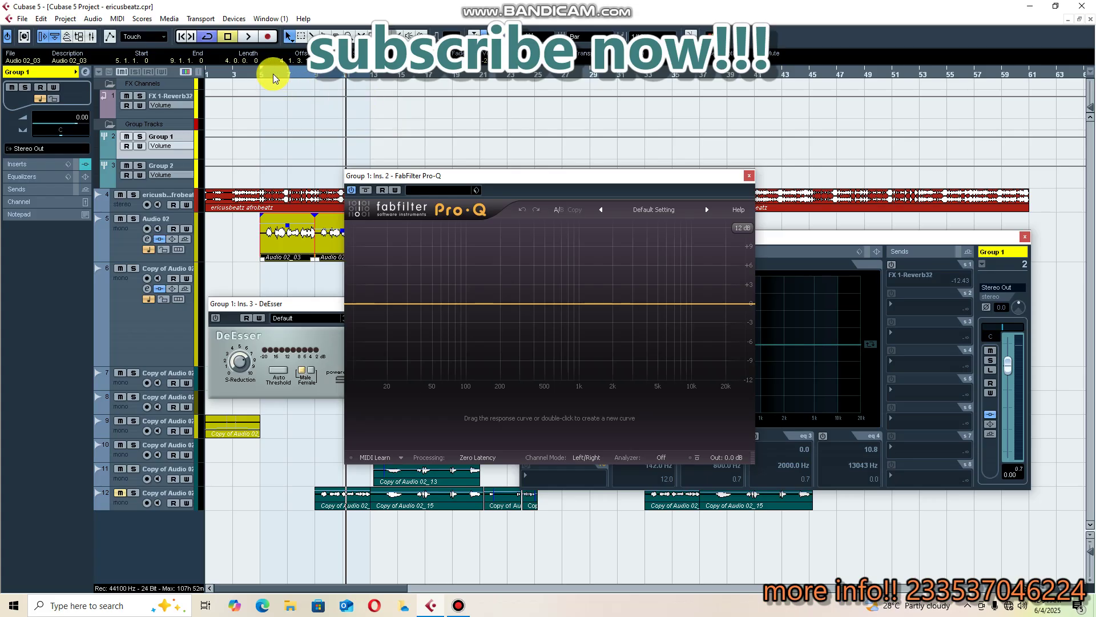
Add a Pro-Q low cut near 100 Hz and play with the Pre-EQ analyzer shown
{"action": "left_click_drag", "start_coordinate": [273, 74], "coordinate": [261, 76]}
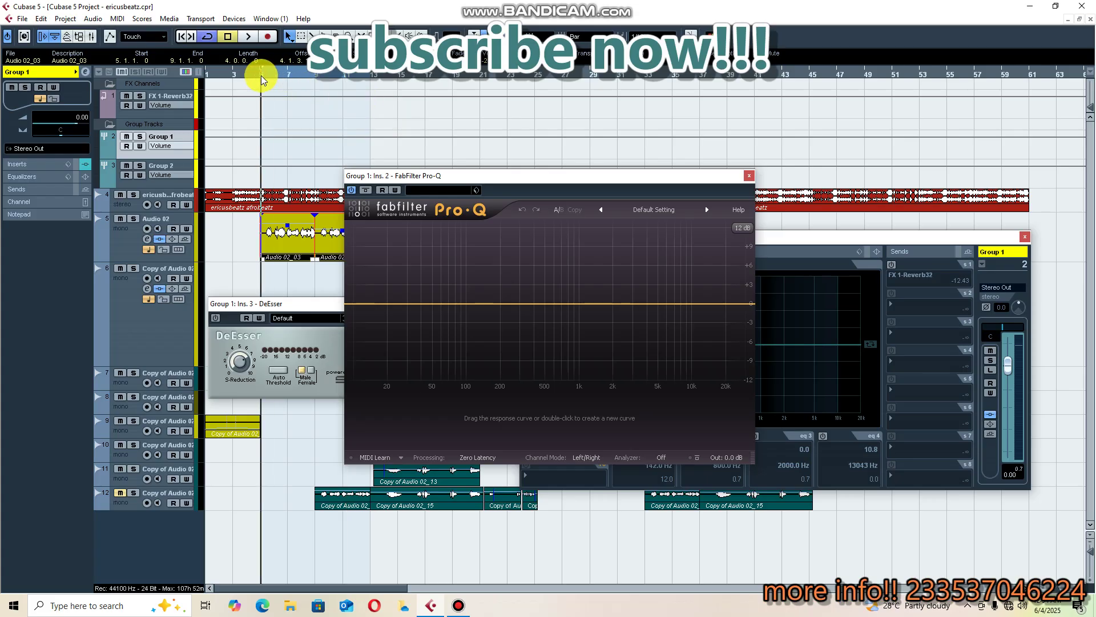
{"action": "double_click", "coordinate": [363, 305]}
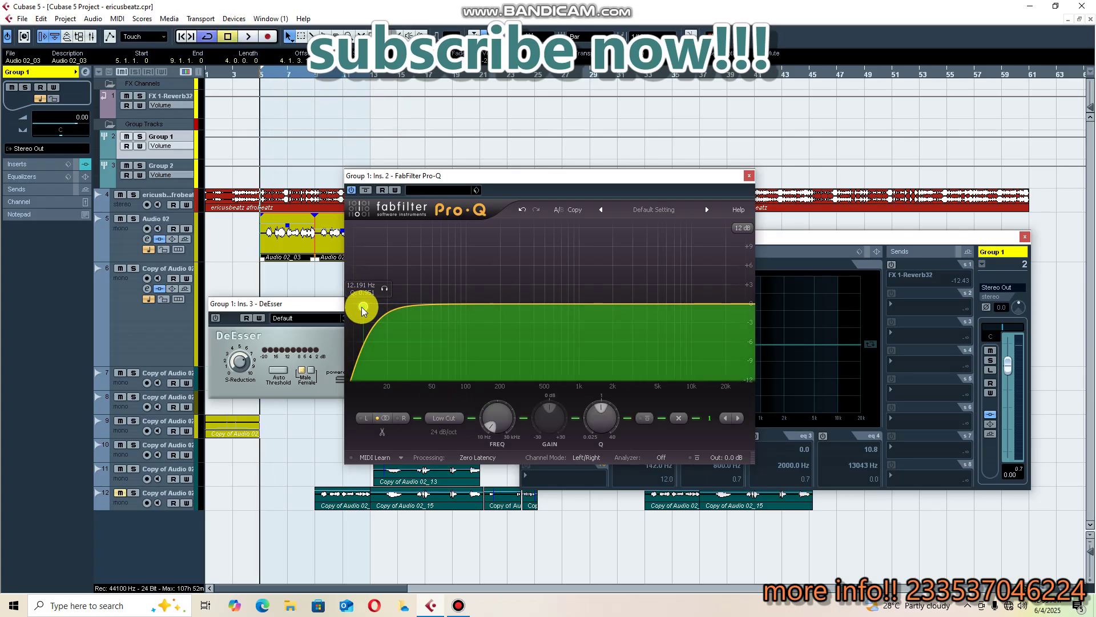
{"action": "left_click_drag", "start_coordinate": [362, 306], "coordinate": [477, 299]}
{"action": "left_click", "coordinate": [268, 37]}
{"action": "left_click", "coordinate": [249, 37]}
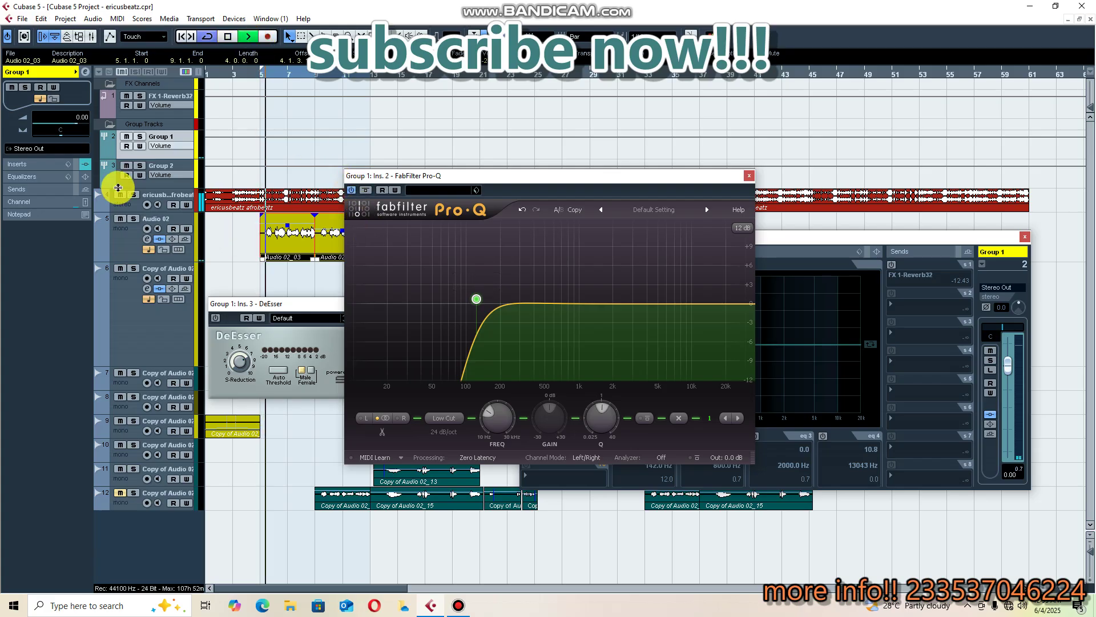
{"action": "left_click", "coordinate": [662, 458]}
{"action": "left_click", "coordinate": [676, 484]}
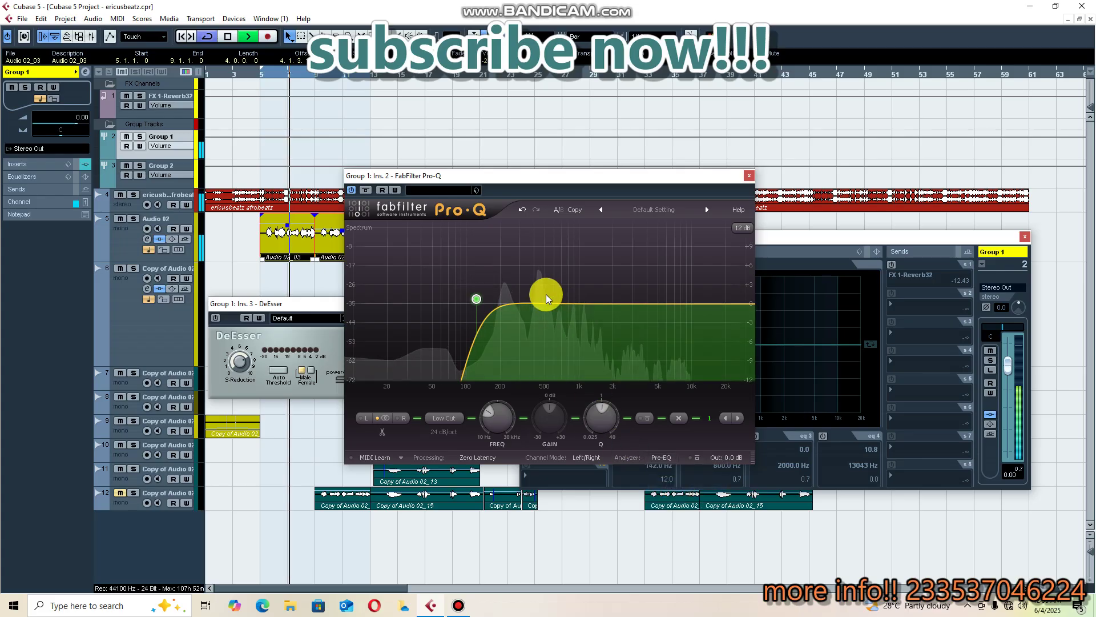
Add a +4 dB bell at 277 Hz and a -1.59 dB band near 500 Hz
{"action": "left_click_drag", "start_coordinate": [529, 306], "coordinate": [529, 245]}
{"action": "left_click_drag", "start_coordinate": [547, 426], "coordinate": [559, 464]}
{"action": "left_click_drag", "start_coordinate": [575, 301], "coordinate": [570, 240]}
{"action": "scroll", "coordinate": [583, 238], "scroll_direction": "up", "scroll_amount": 10}
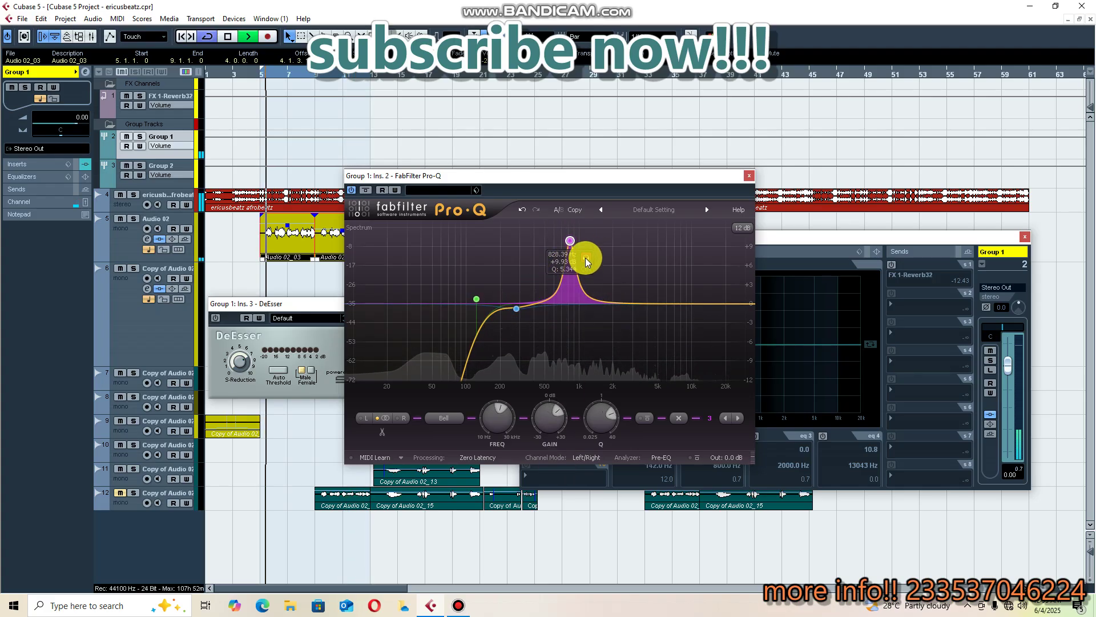
{"action": "left_click_drag", "start_coordinate": [578, 254], "coordinate": [563, 242]}
{"action": "left_click_drag", "start_coordinate": [534, 420], "coordinate": [548, 457]}
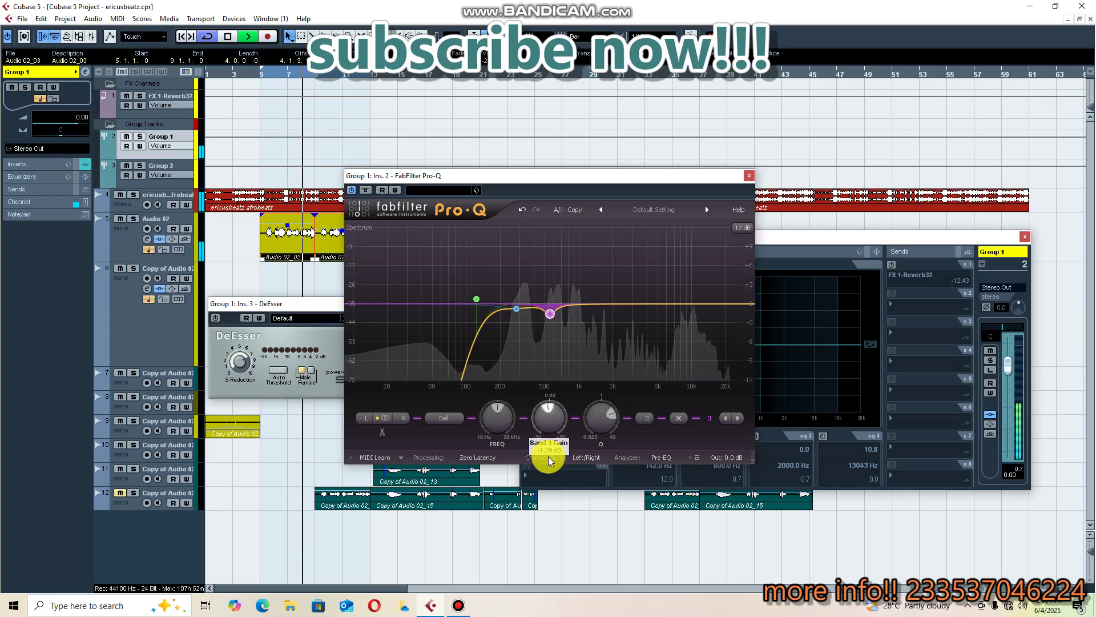
{"action": "left_click", "coordinate": [577, 318]}
Add small dips near 2 kHz and 3.2 kHz and a +6 dB bell near 4.4 kHz
{"action": "left_click_drag", "start_coordinate": [594, 303], "coordinate": [595, 242]}
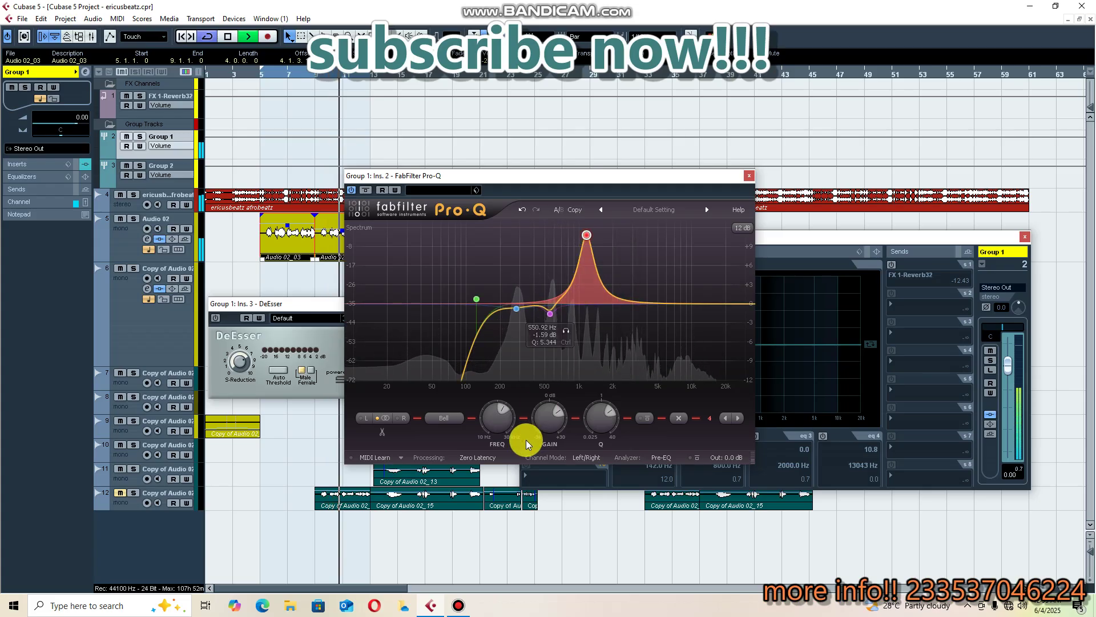
{"action": "left_click_drag", "start_coordinate": [539, 421], "coordinate": [543, 460]}
{"action": "left_click_drag", "start_coordinate": [624, 304], "coordinate": [628, 253]}
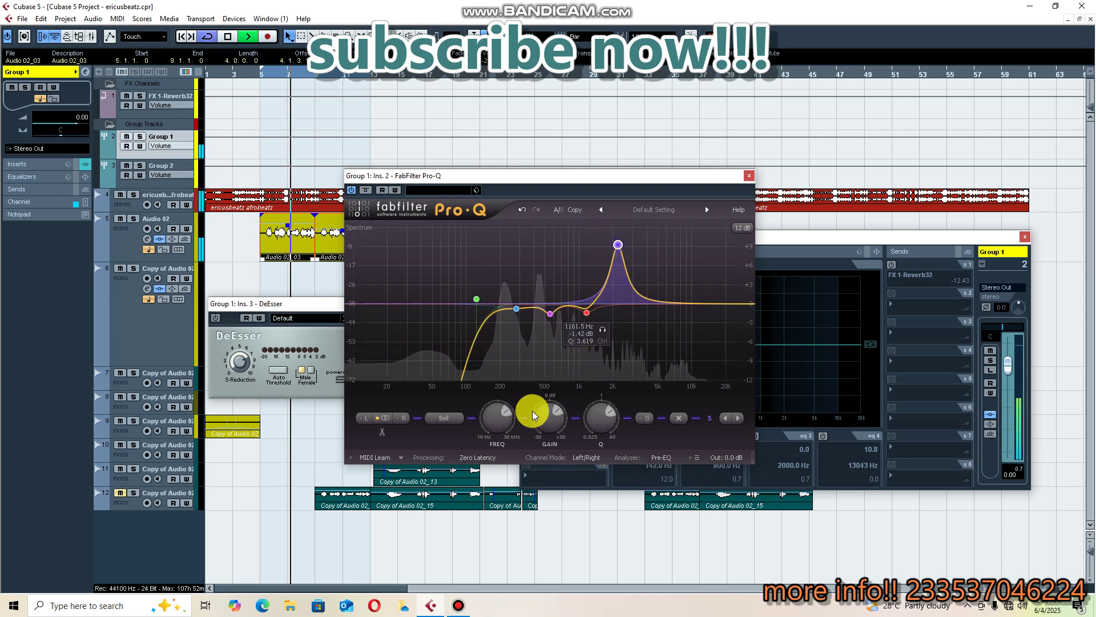
{"action": "left_click_drag", "start_coordinate": [543, 420], "coordinate": [554, 459]}
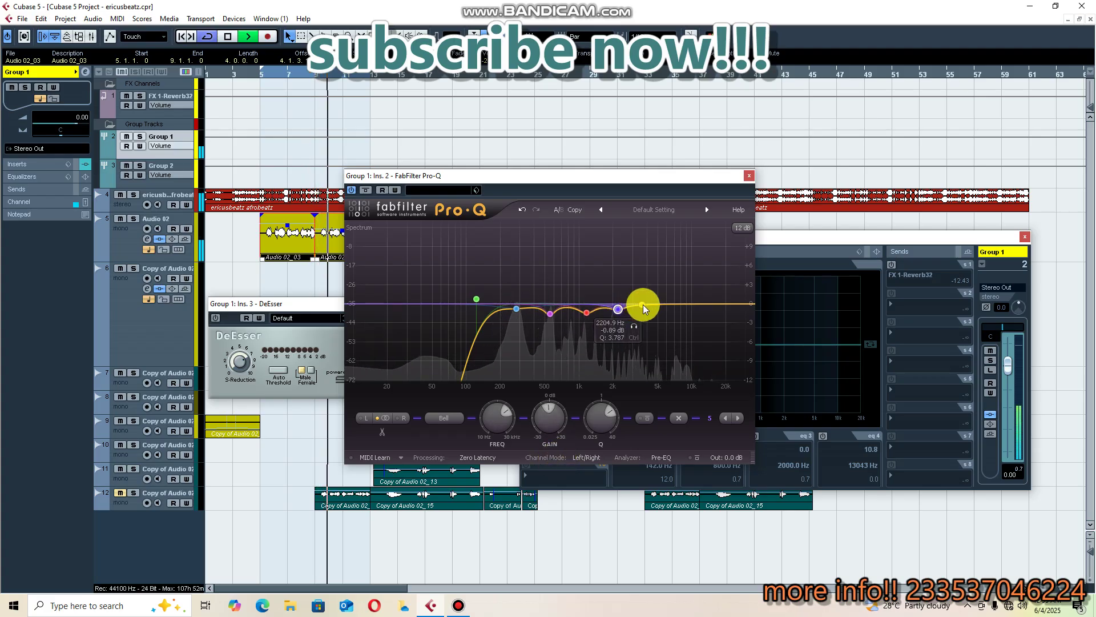
{"action": "left_click_drag", "start_coordinate": [643, 303], "coordinate": [651, 234]}
{"action": "scroll", "coordinate": [669, 238], "scroll_direction": "up", "scroll_amount": 5}
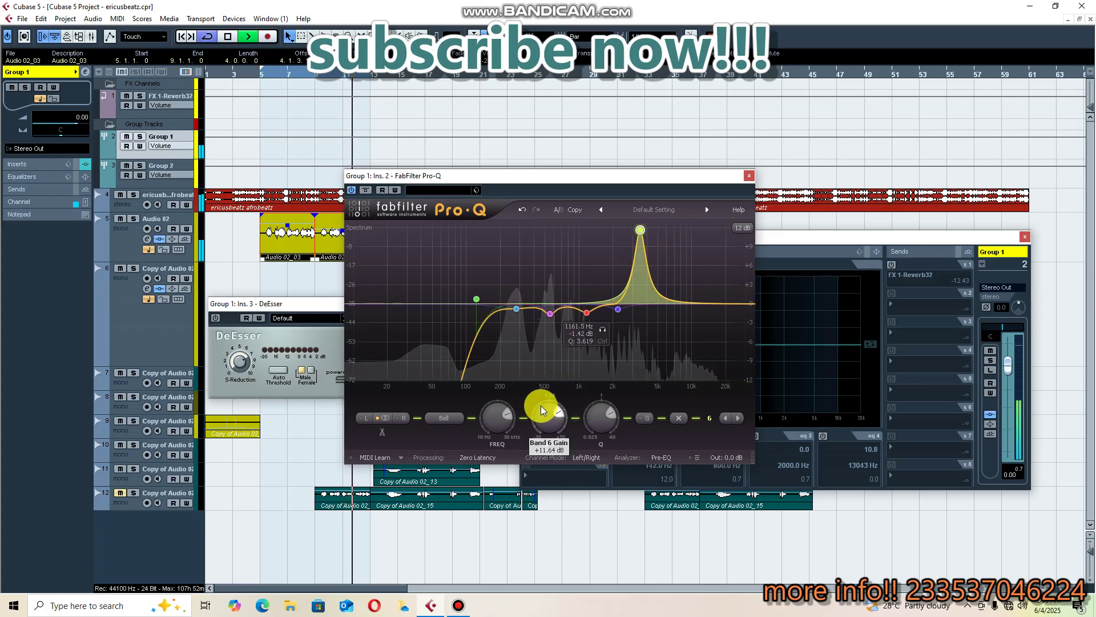
{"action": "left_click_drag", "start_coordinate": [540, 406], "coordinate": [549, 456]}
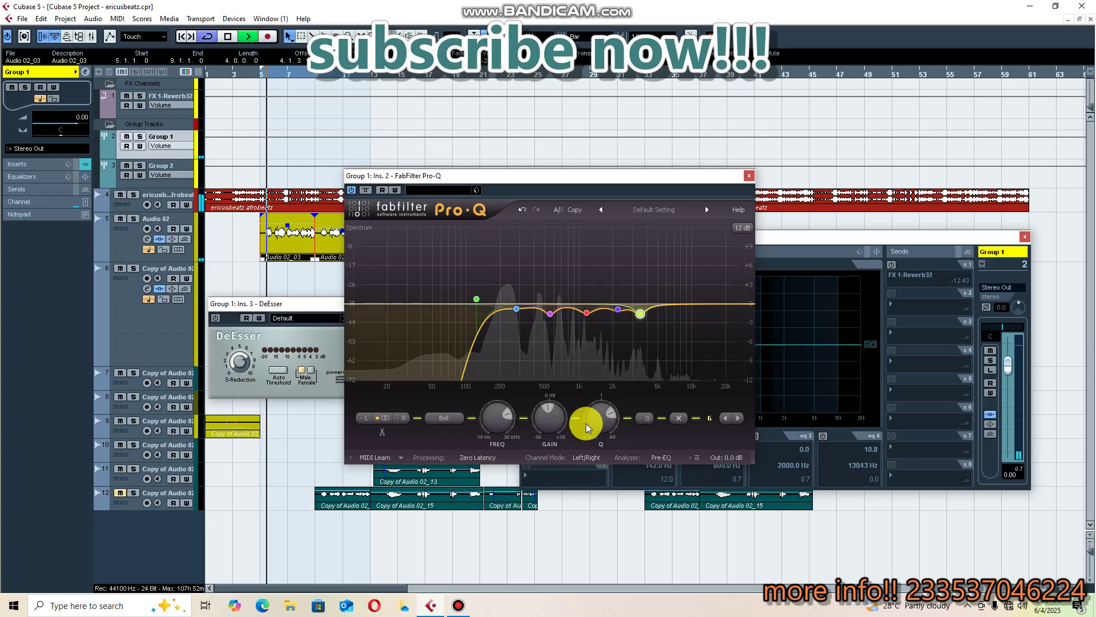
Add a +2.47 dB high shelf, close Pro-Q, and stop playback
{"action": "double_click", "coordinate": [726, 306]}
{"action": "left_click_drag", "start_coordinate": [726, 306], "coordinate": [726, 289]}
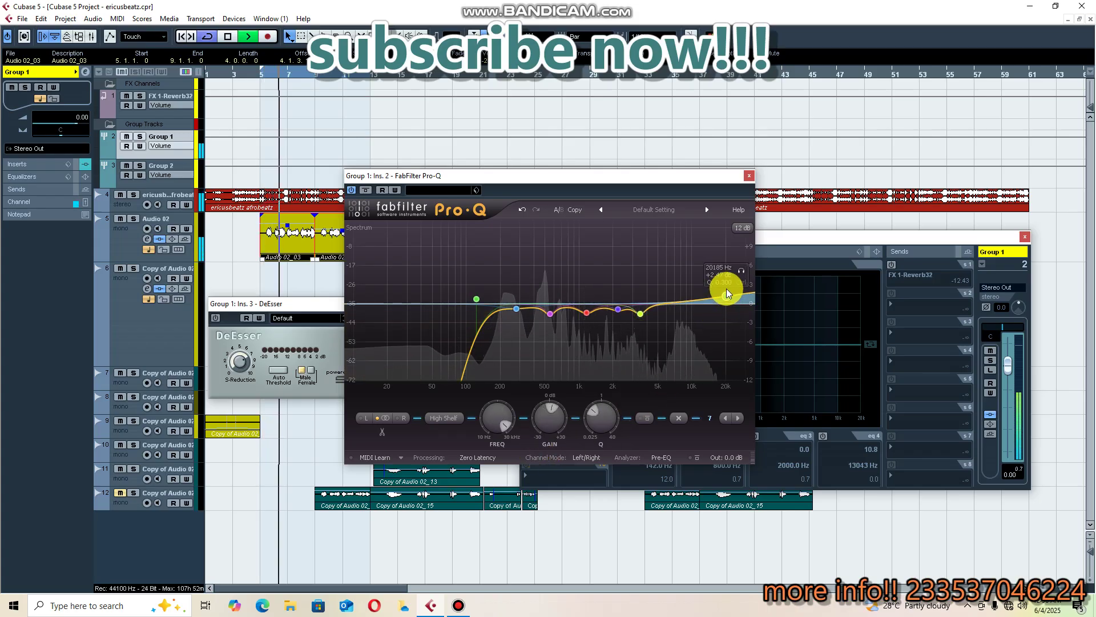
{"action": "left_click", "coordinate": [749, 175]}
{"action": "left_click", "coordinate": [228, 37]}
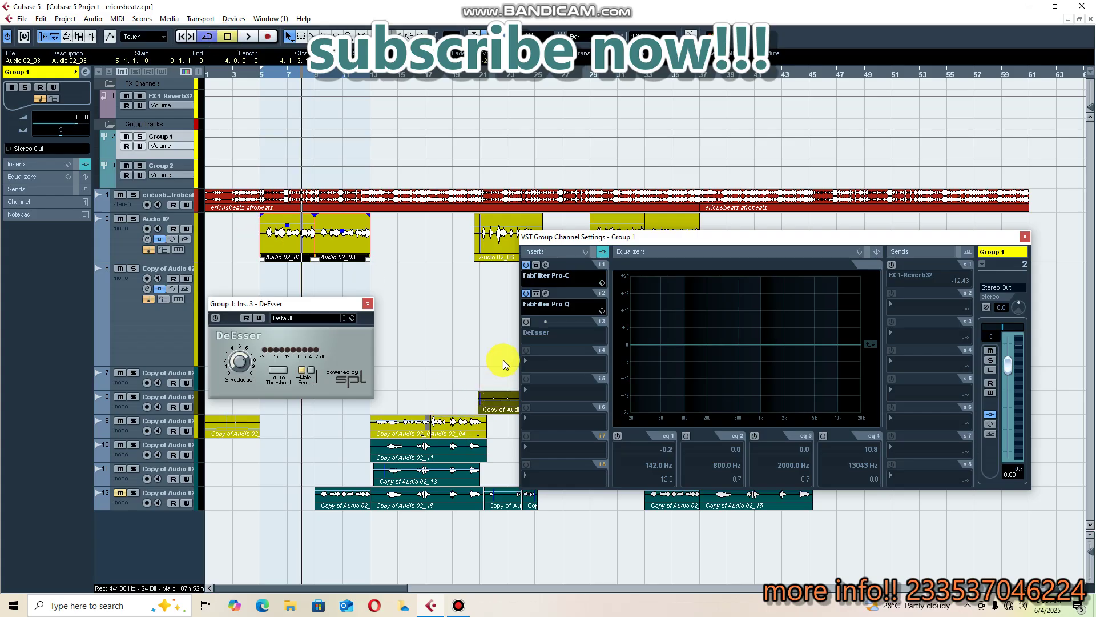
Switch on the DeEsser in insert 3 and audition it during playback
{"action": "left_click", "coordinate": [528, 328]}
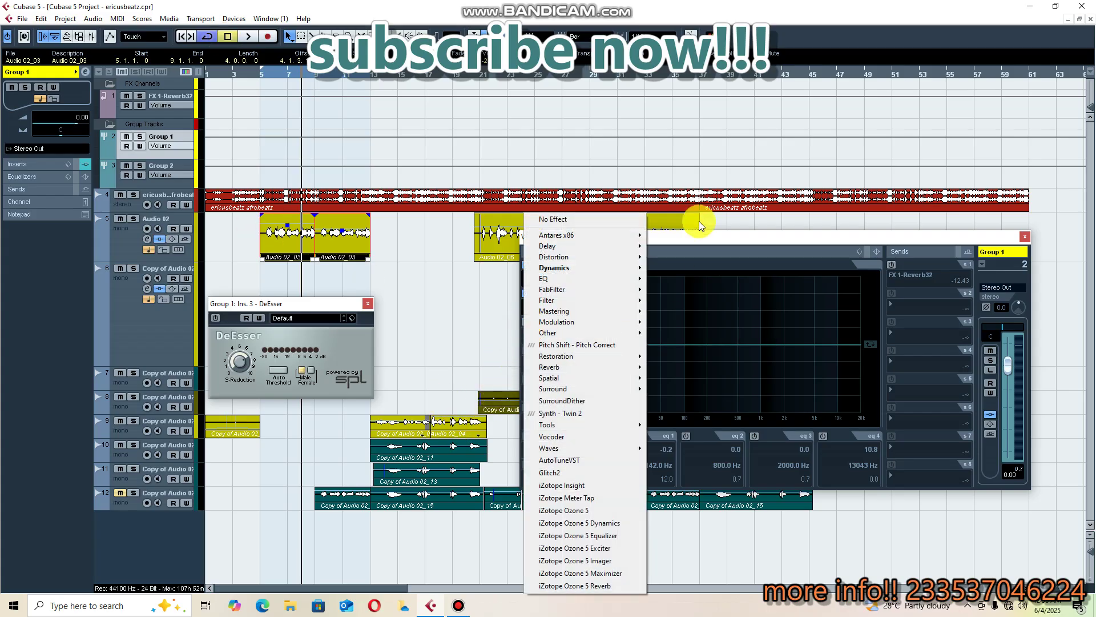
{"action": "left_click", "coordinate": [701, 241]}
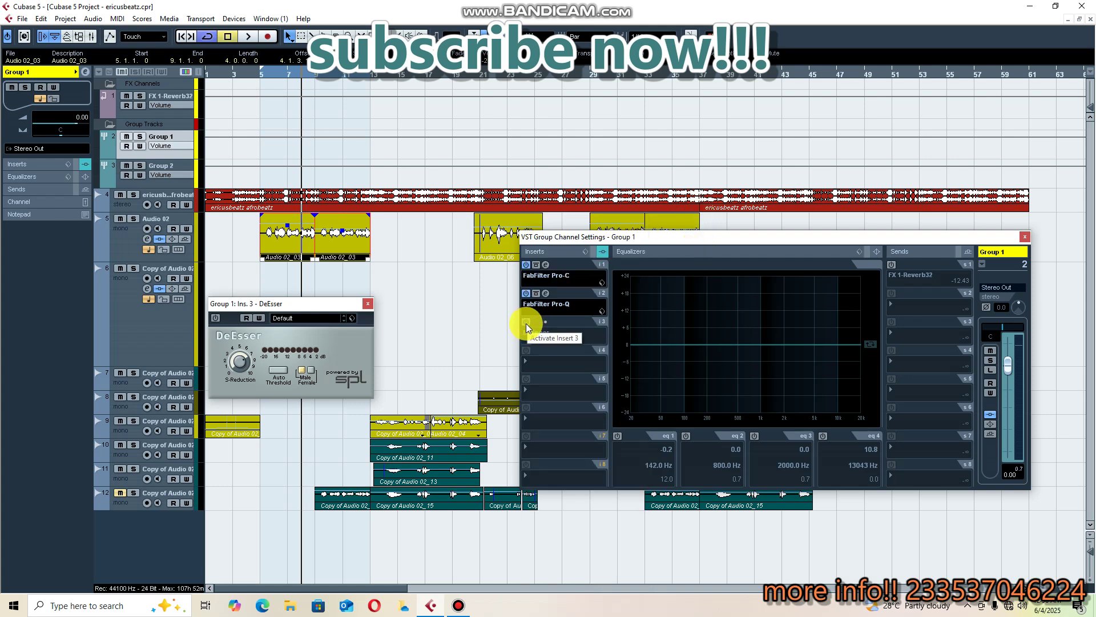
{"action": "left_click", "coordinate": [526, 324]}
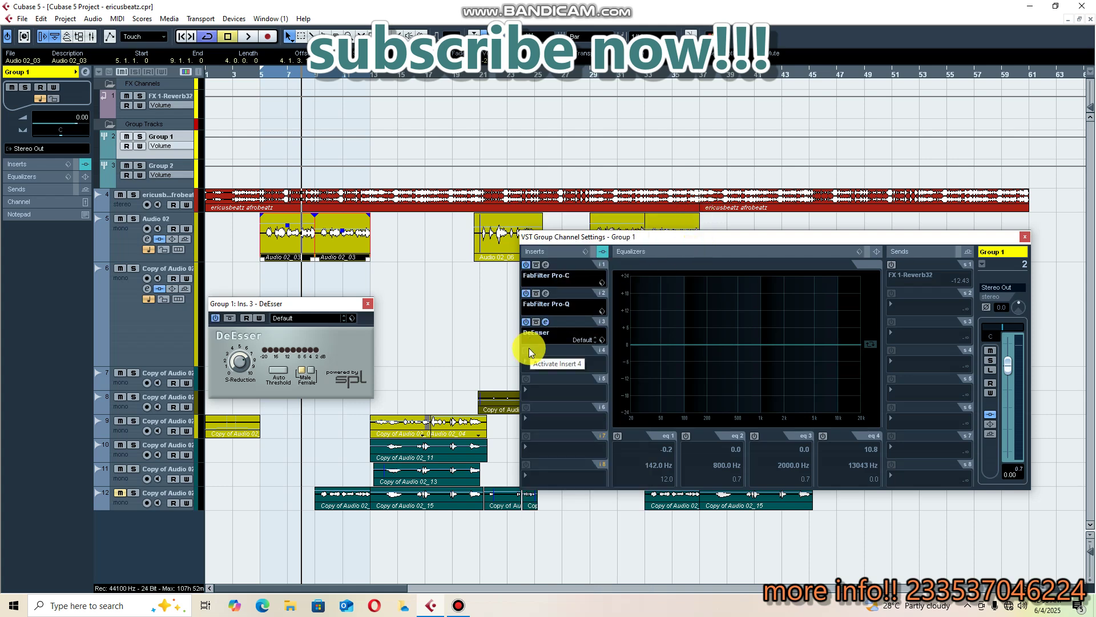
{"action": "left_click", "coordinate": [249, 36]}
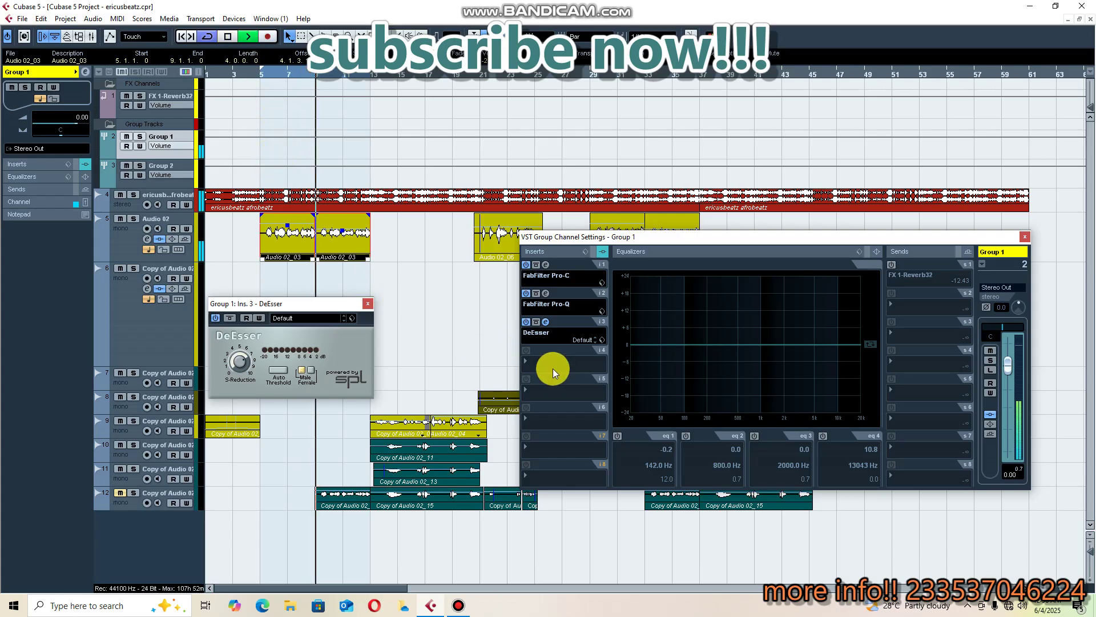
{"action": "left_click", "coordinate": [227, 36]}
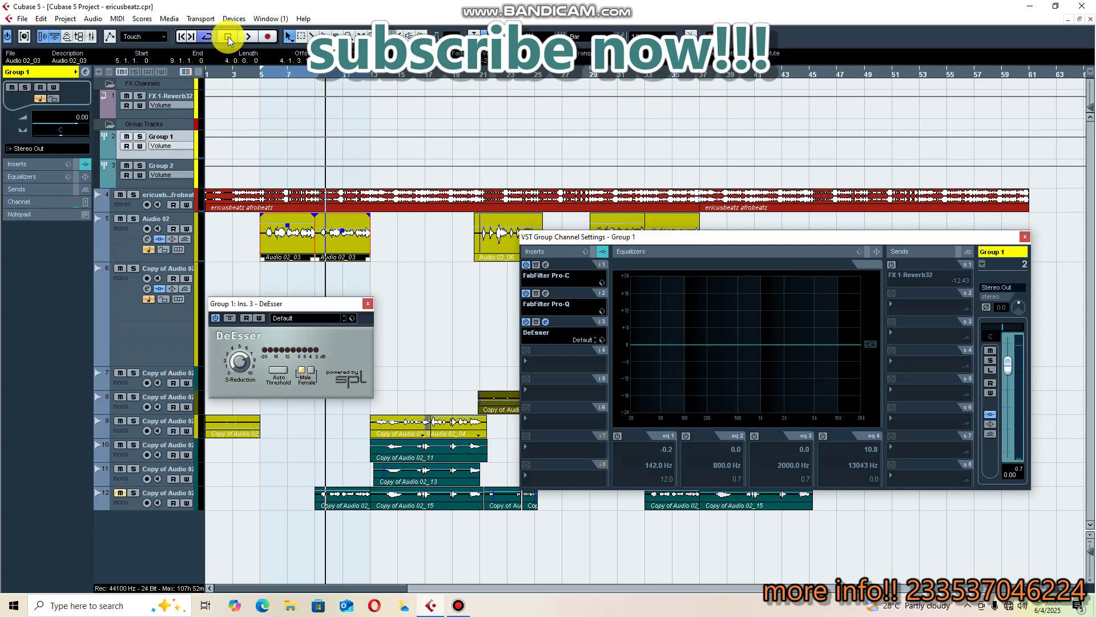
{"action": "left_click", "coordinate": [568, 360]}
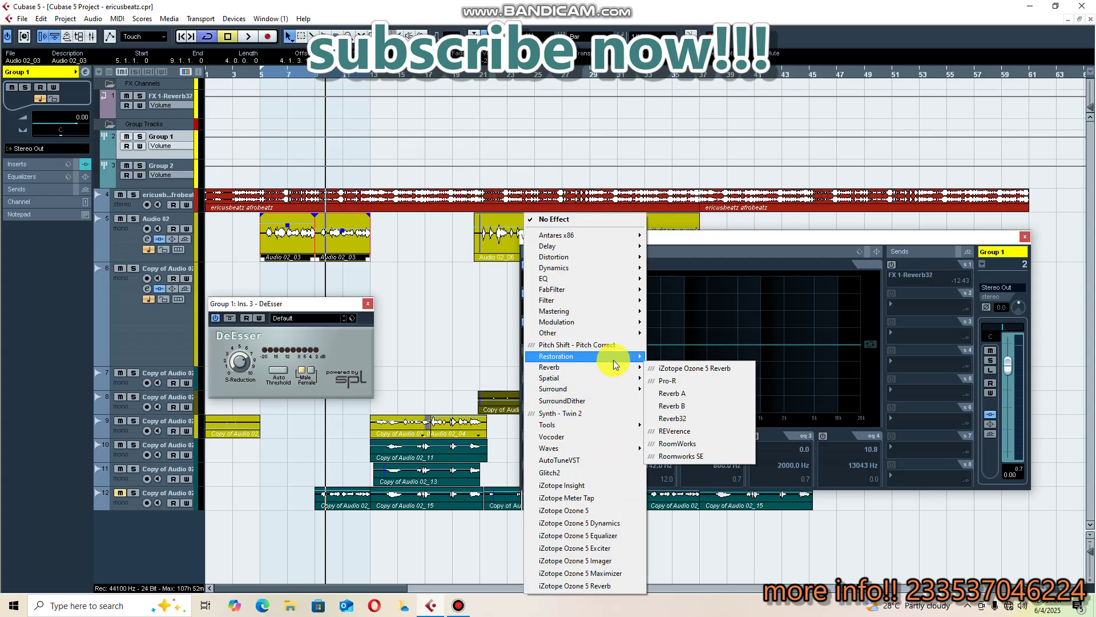
Load Restoration > DeNoiser into Group 1's fourth insert with the Low preset
{"action": "mouse_move", "coordinate": [613, 358]}
{"action": "left_click", "coordinate": [698, 370]}
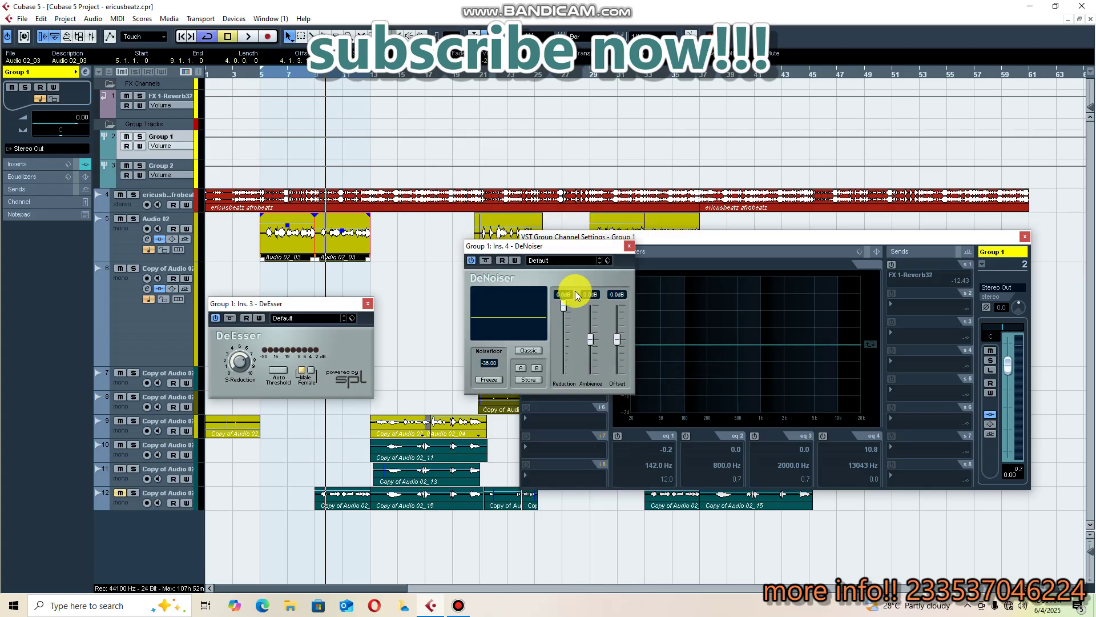
{"action": "left_click", "coordinate": [581, 261]}
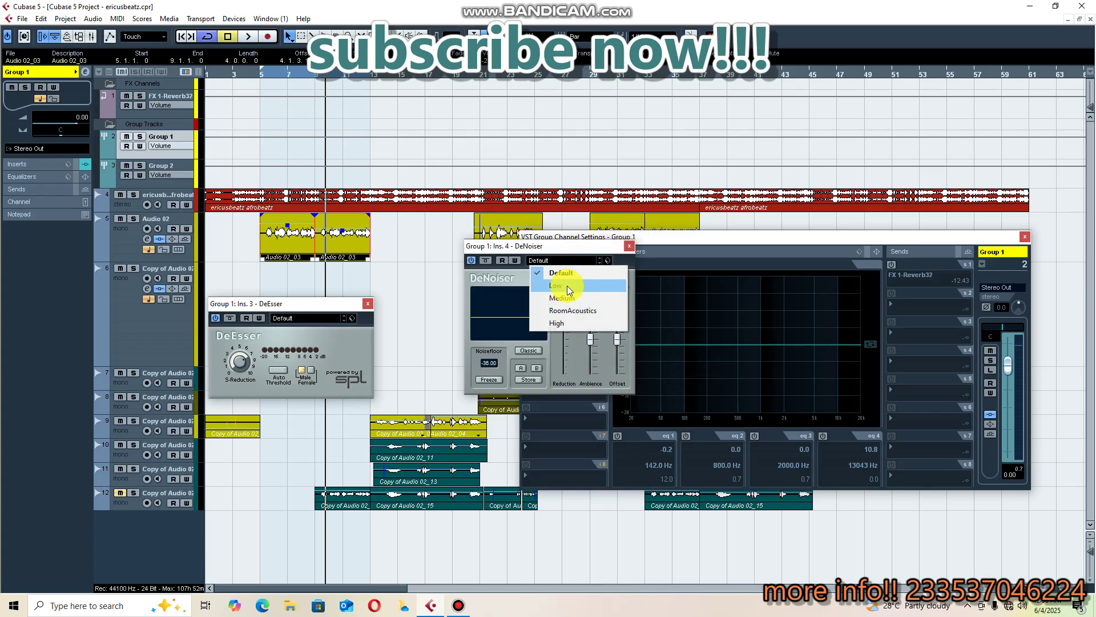
{"action": "left_click", "coordinate": [567, 285]}
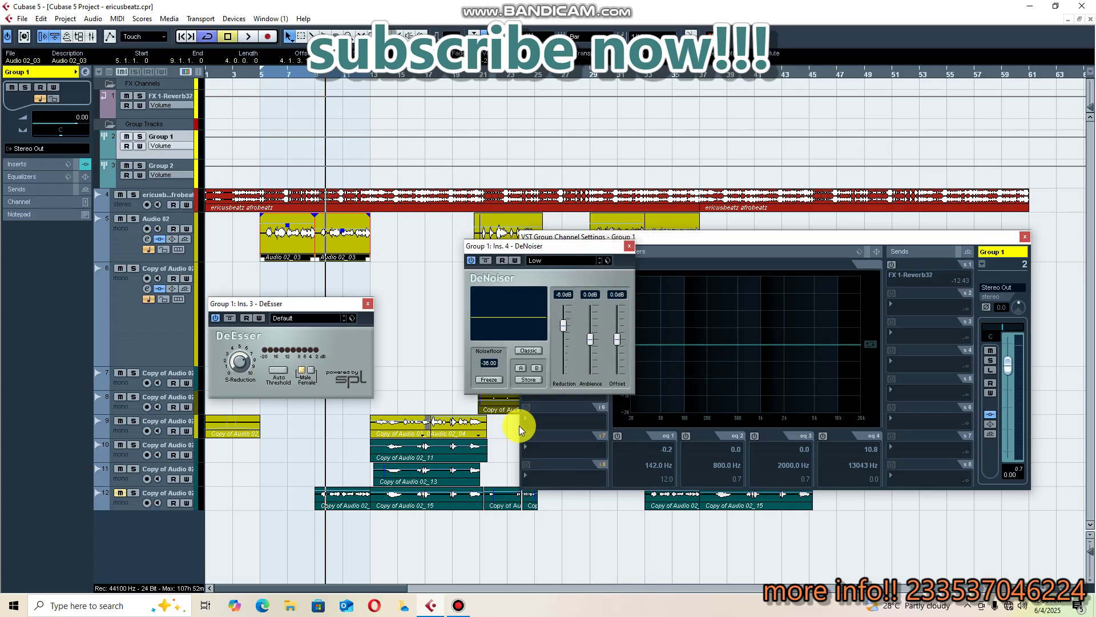
Play the vocals back from an earlier point to audition the DeNoiser, then stop and move its window aside
{"action": "left_click", "coordinate": [271, 74]}
{"action": "left_click", "coordinate": [253, 38]}
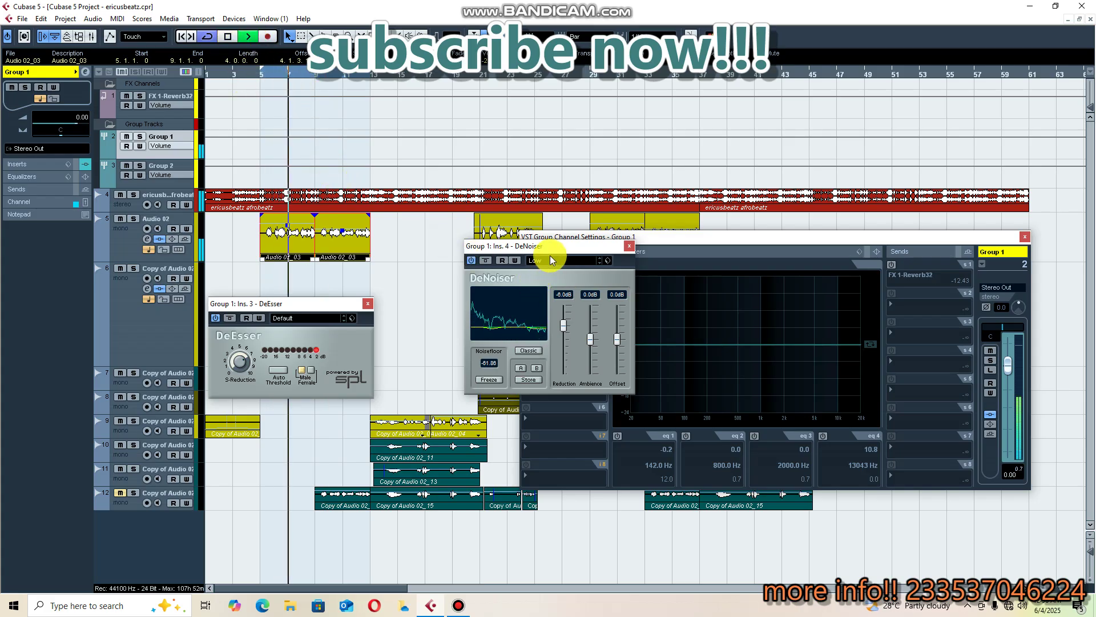
{"action": "left_click_drag", "start_coordinate": [556, 250], "coordinate": [449, 388]}
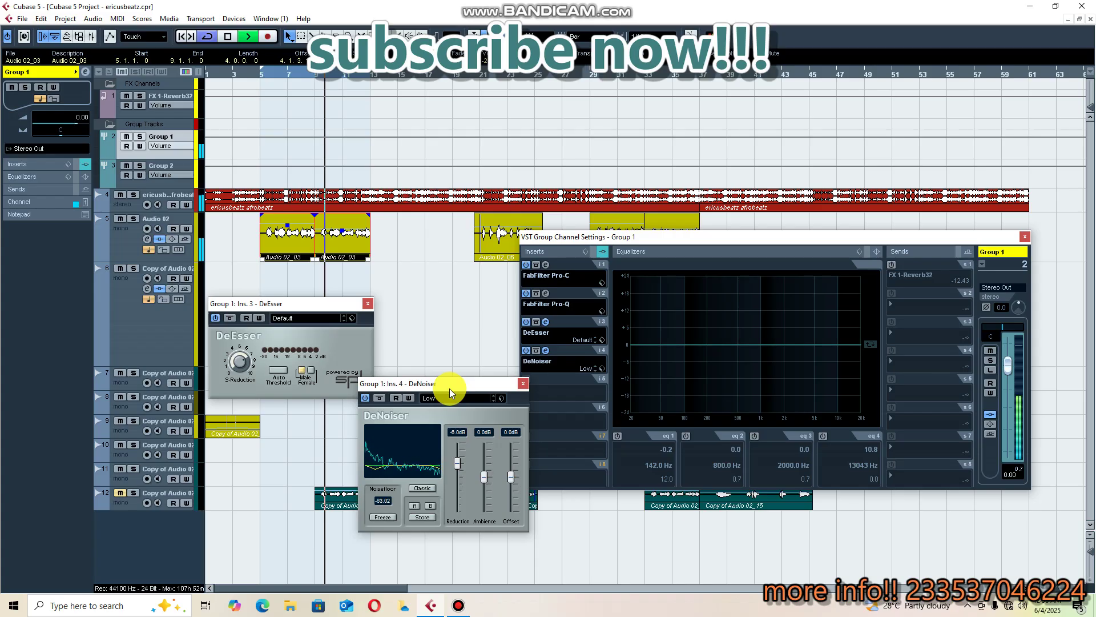
{"action": "left_click", "coordinate": [227, 37]}
{"action": "left_click_drag", "start_coordinate": [461, 385], "coordinate": [416, 402]}
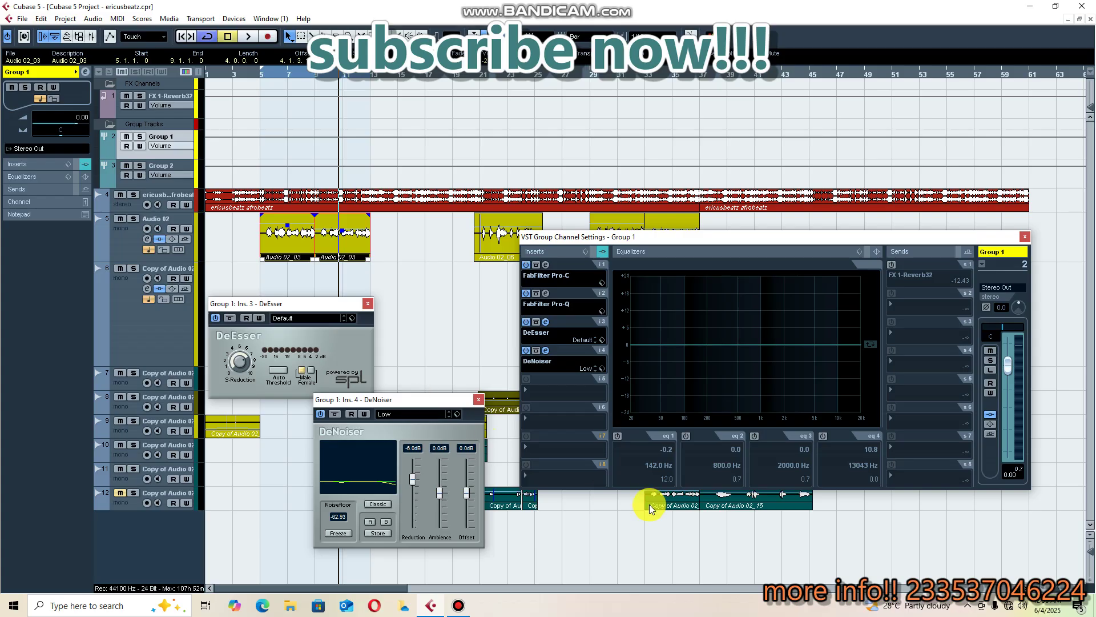
{"action": "left_click", "coordinate": [566, 387]}
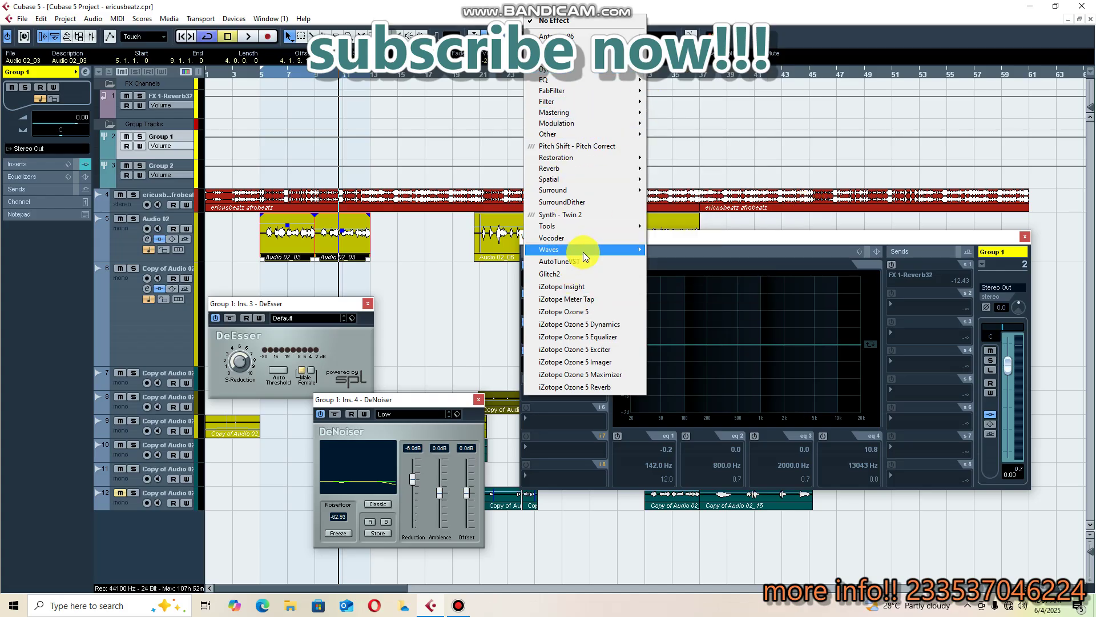
Load CLA-2A Stereo into Group 1's fifth insert and start playback to hear it
{"action": "mouse_move", "coordinate": [605, 261]}
{"action": "mouse_move", "coordinate": [695, 265]}
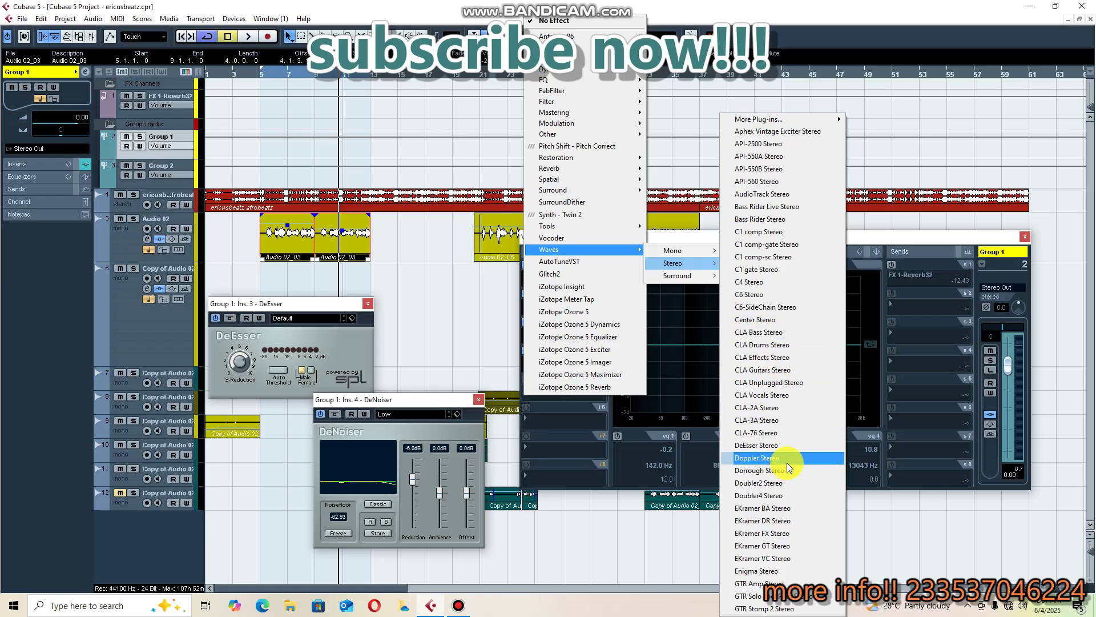
{"action": "left_click", "coordinate": [758, 407]}
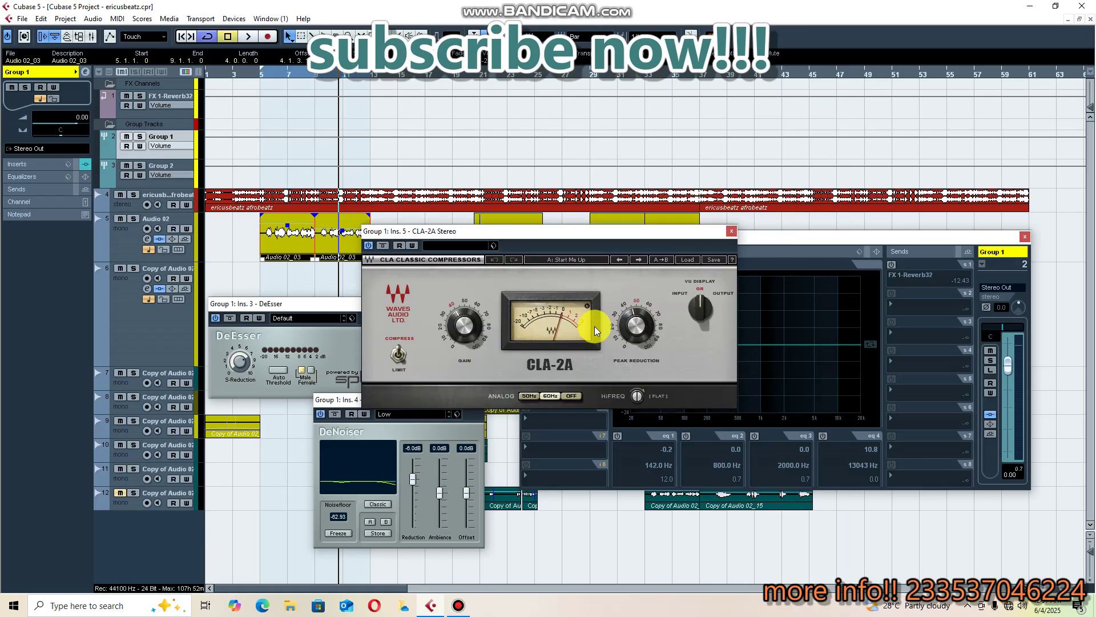
{"action": "left_click", "coordinate": [269, 74]}
{"action": "left_click", "coordinate": [247, 36]}
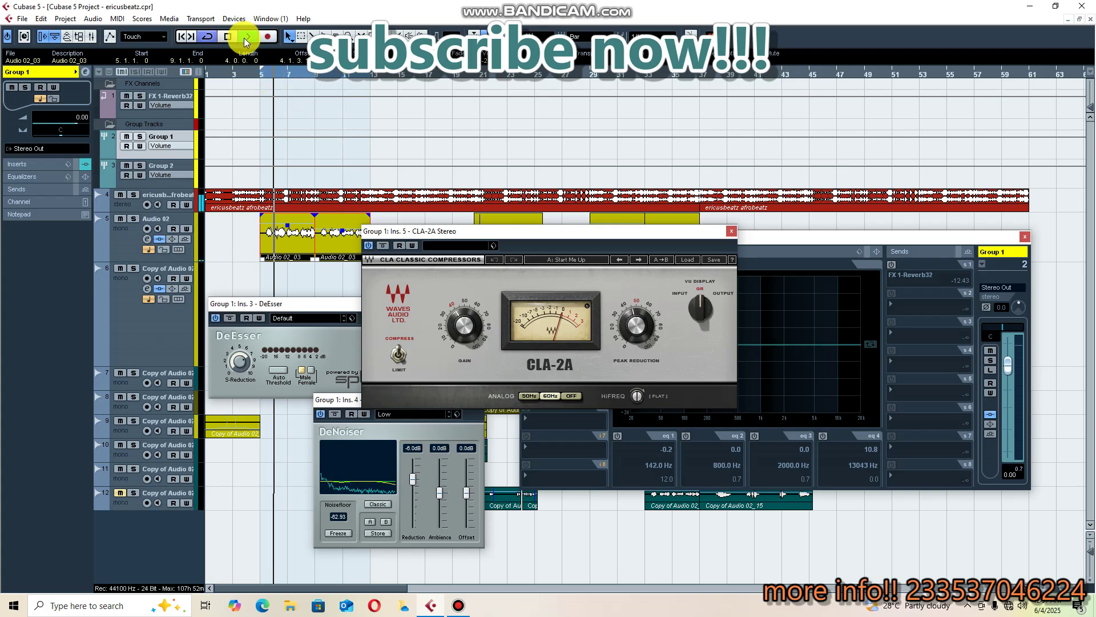
{"action": "left_click_drag", "start_coordinate": [520, 229], "coordinate": [603, 314]}
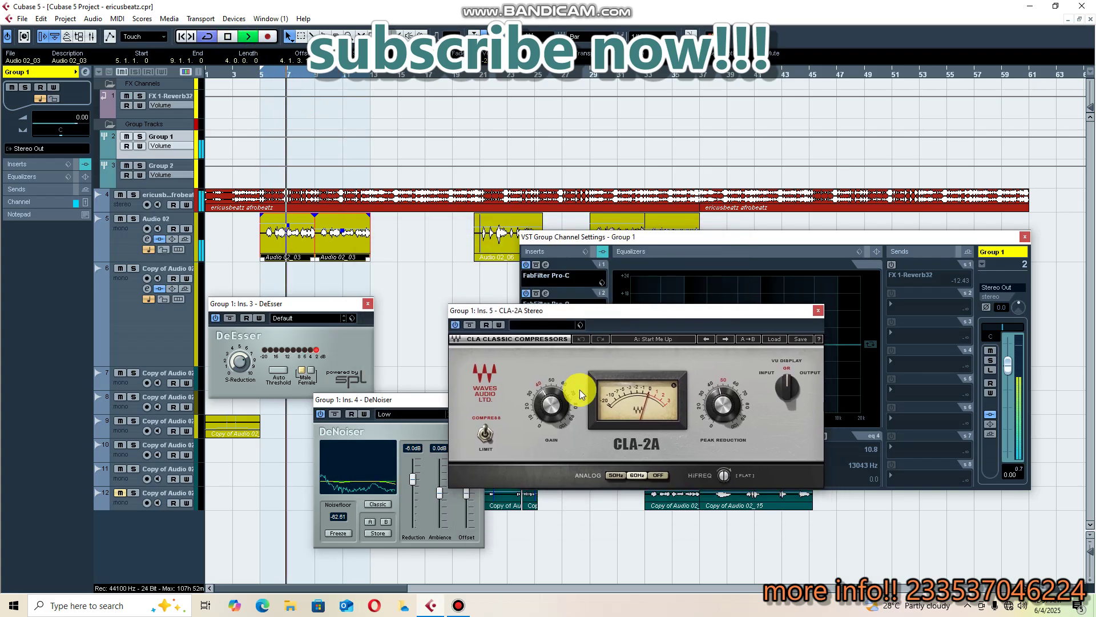
{"action": "left_click_drag", "start_coordinate": [551, 406], "coordinate": [551, 400]}
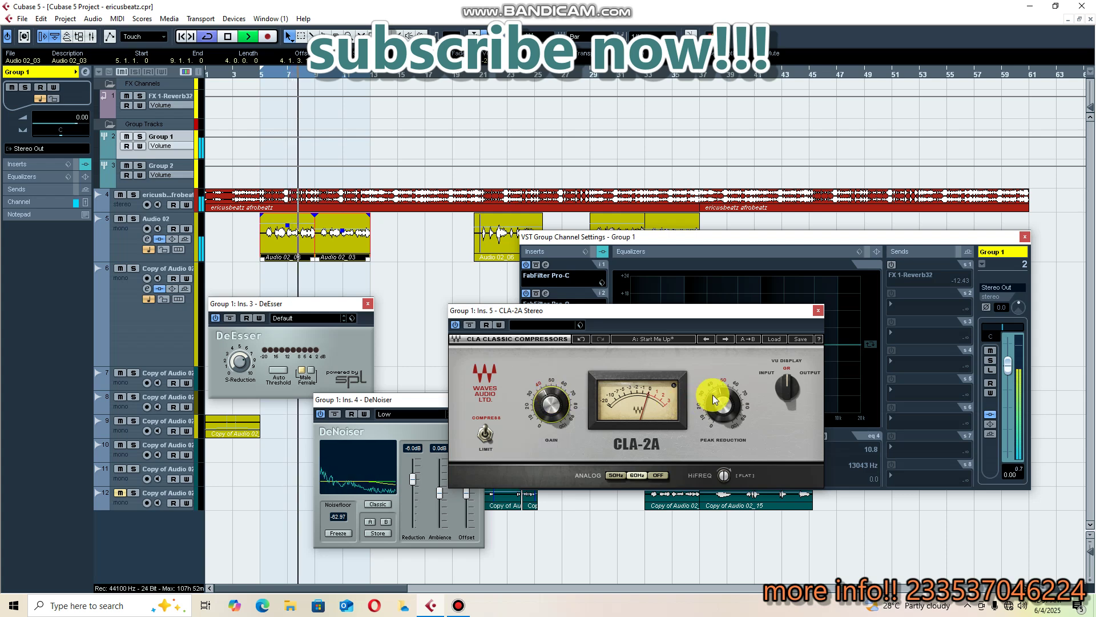
Fine-tune the CLA-2A gain to about 42.28 while the vocals play, then close its window
{"action": "mouse_move", "coordinate": [722, 408]}
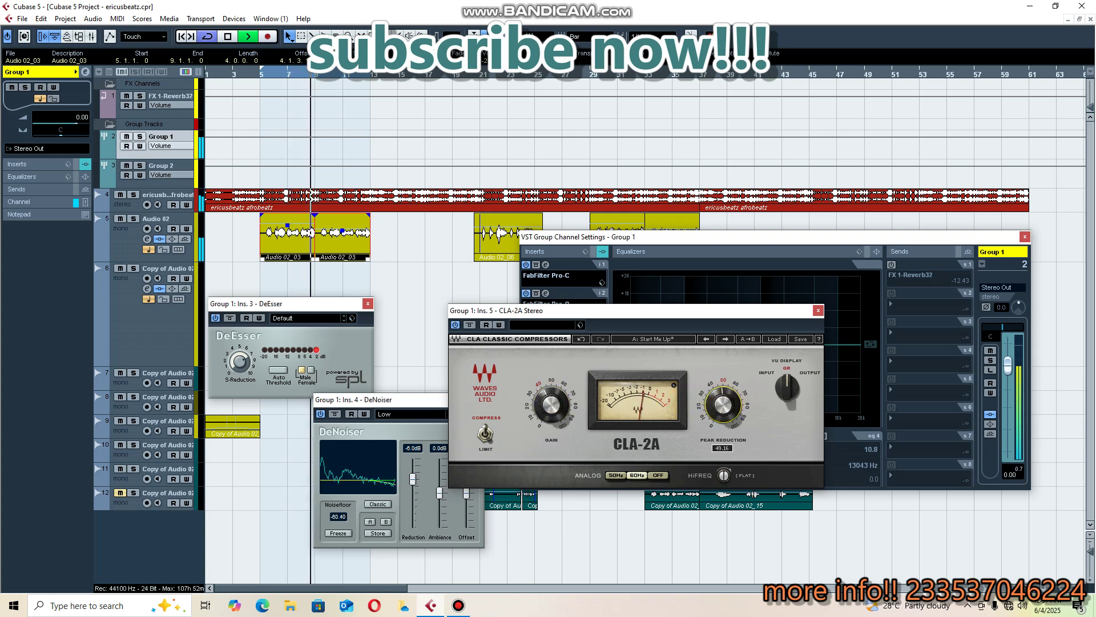
{"action": "left_click", "coordinate": [227, 36]}
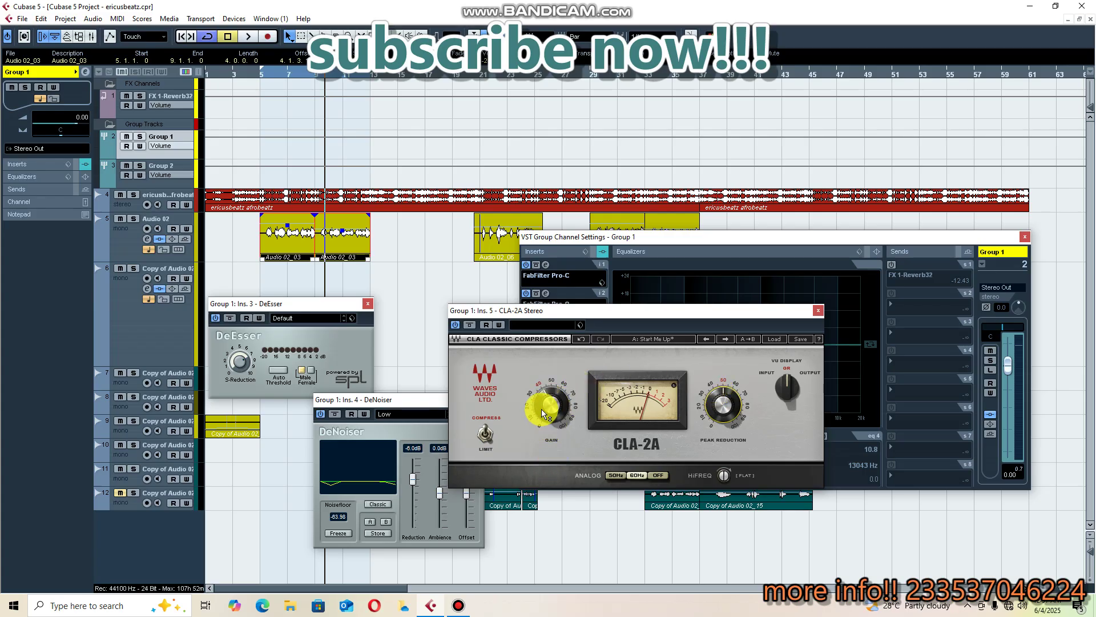
{"action": "left_click_drag", "start_coordinate": [540, 408], "coordinate": [543, 385]}
{"action": "left_click", "coordinate": [250, 37]}
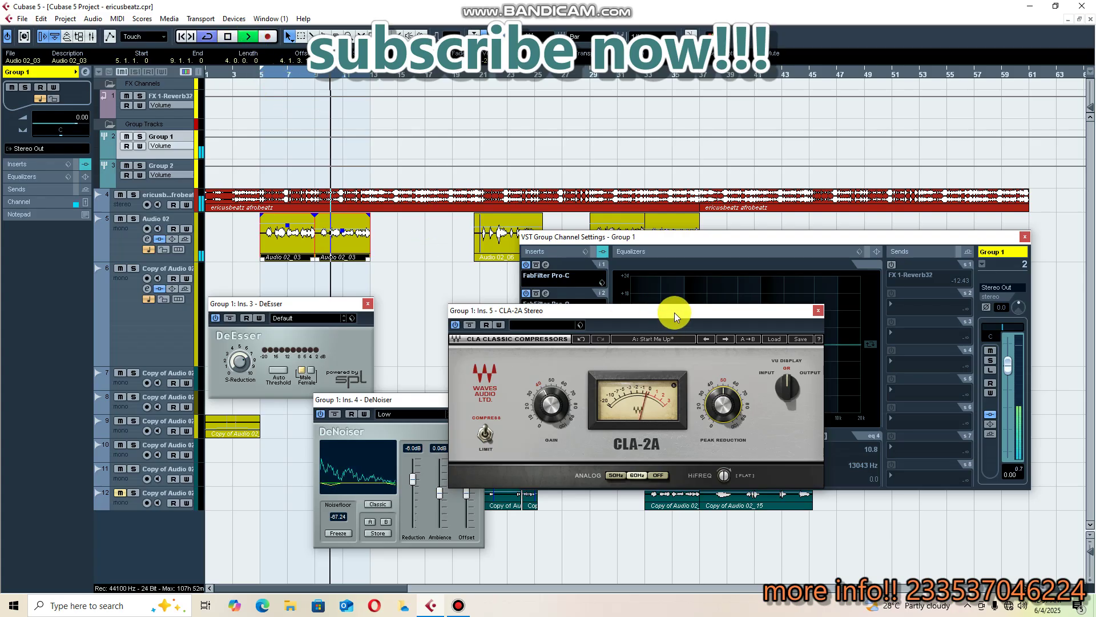
{"action": "left_click_drag", "start_coordinate": [674, 312], "coordinate": [625, 354]}
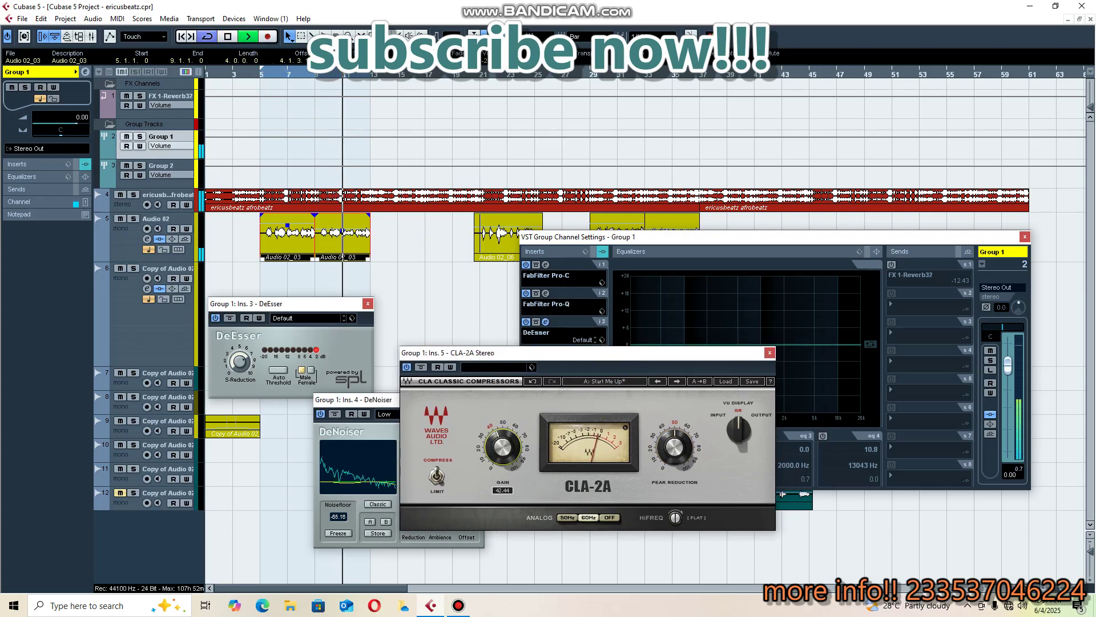
{"action": "mouse_move", "coordinate": [504, 445]}
{"action": "scroll", "coordinate": [502, 440], "scroll_direction": "down", "scroll_amount": 1}
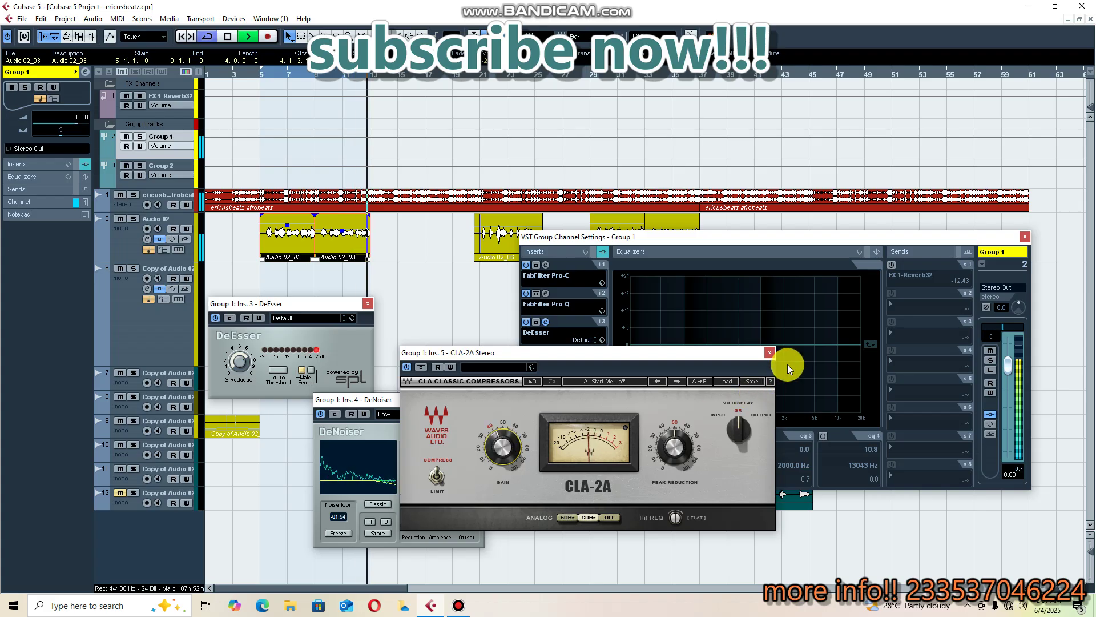
{"action": "left_click", "coordinate": [768, 353]}
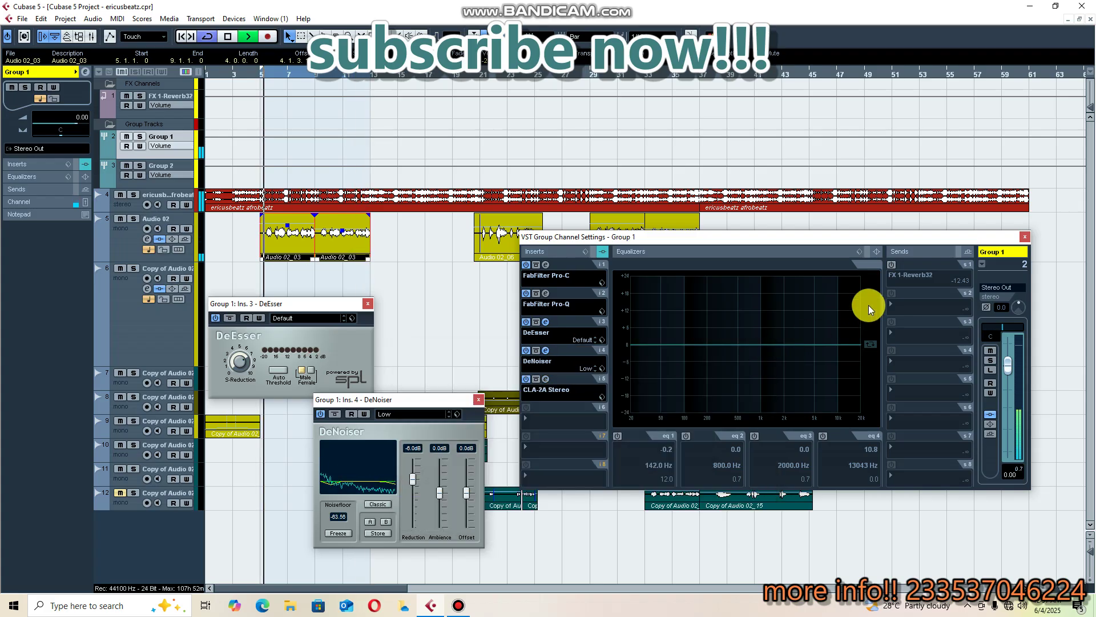
Stop, open the FX 1-Reverb32 effect fed by Group 1's Send 1, position it, and play to hear the reverb
{"action": "left_click", "coordinate": [231, 34]}
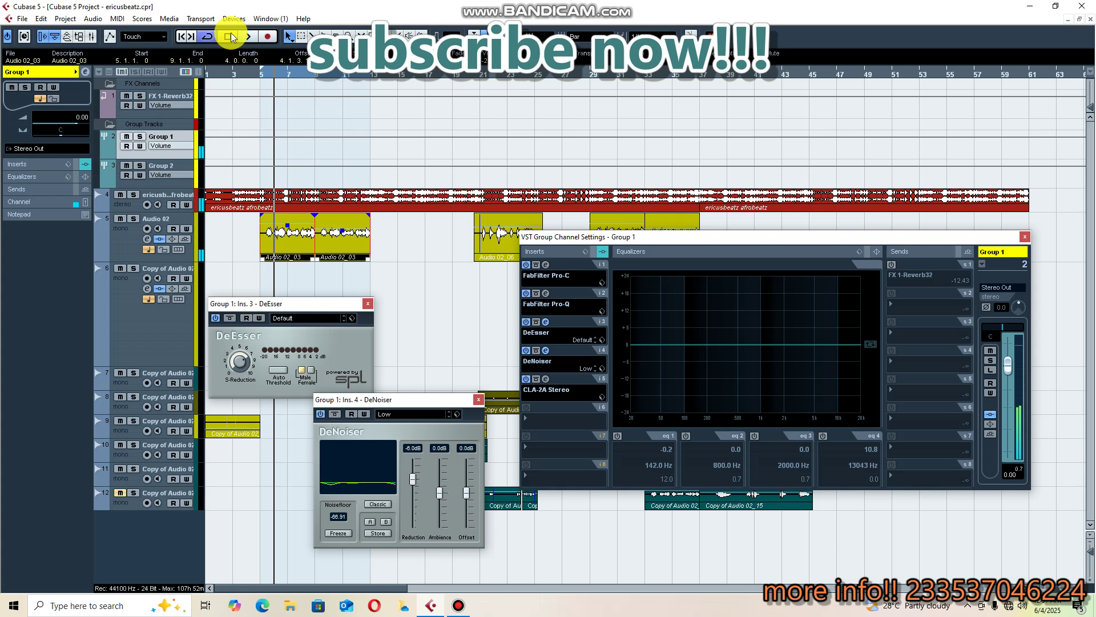
{"action": "left_click", "coordinate": [912, 264]}
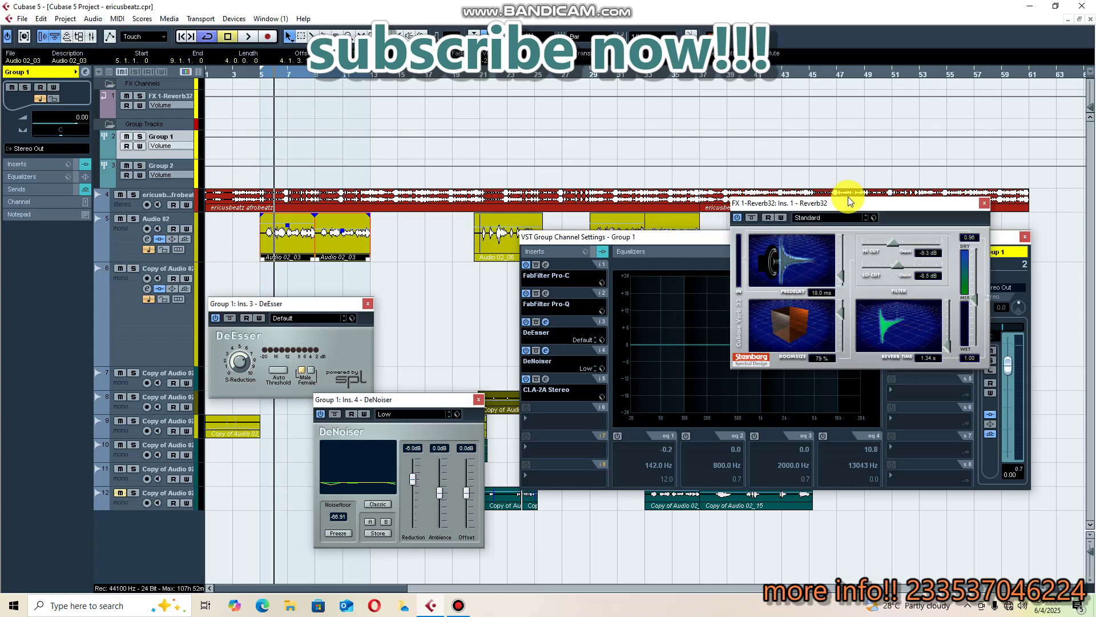
{"action": "left_click_drag", "start_coordinate": [848, 197], "coordinate": [719, 307]}
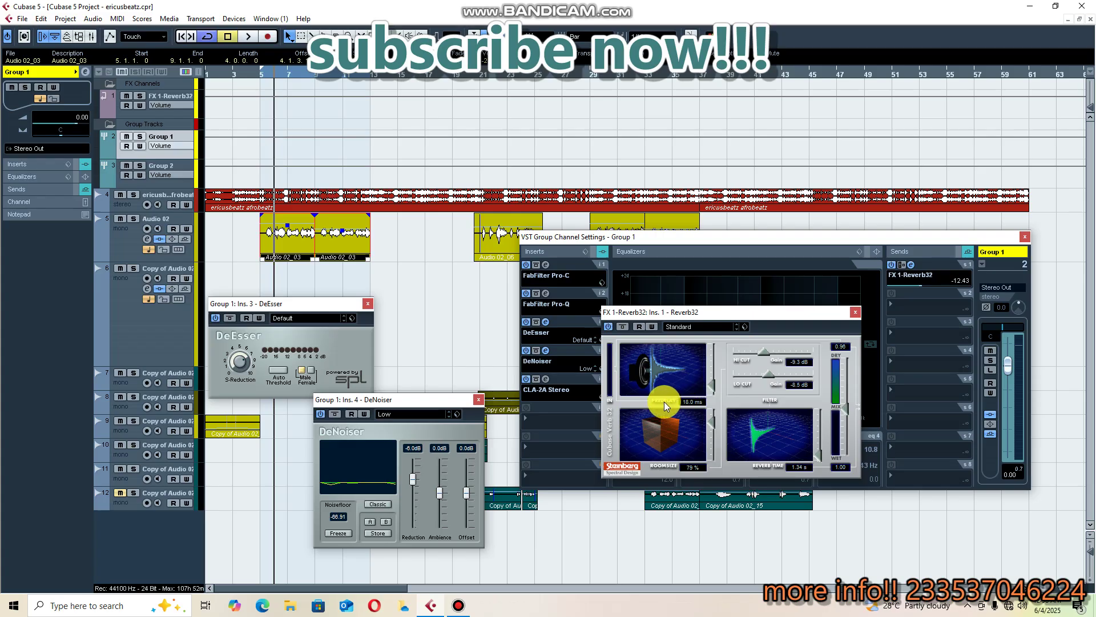
{"action": "left_click_drag", "start_coordinate": [752, 313], "coordinate": [711, 354]}
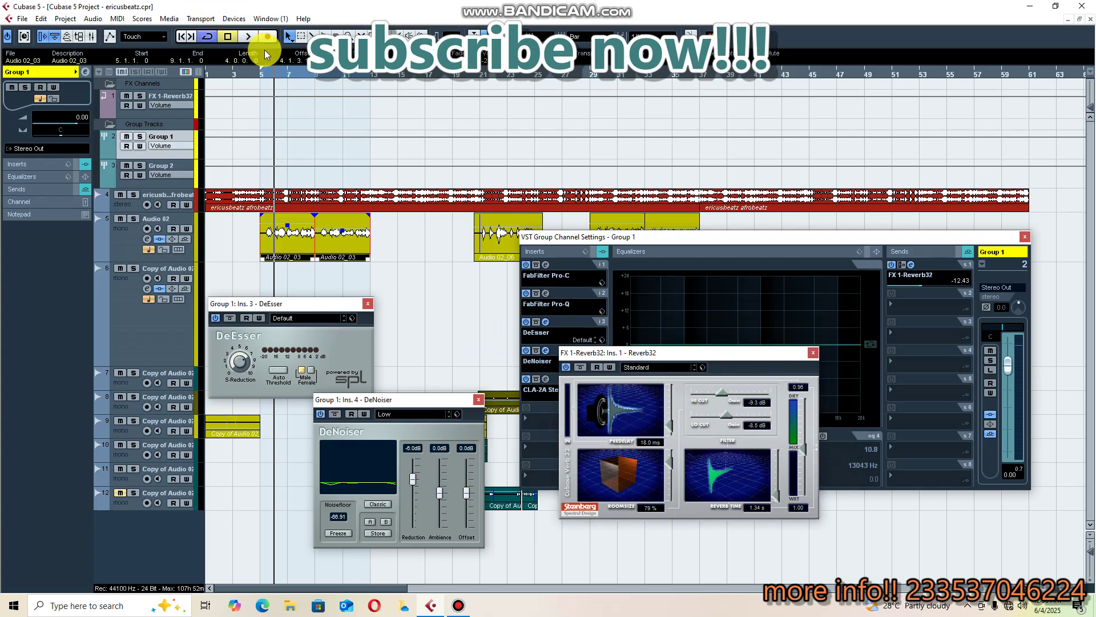
{"action": "left_click", "coordinate": [251, 37]}
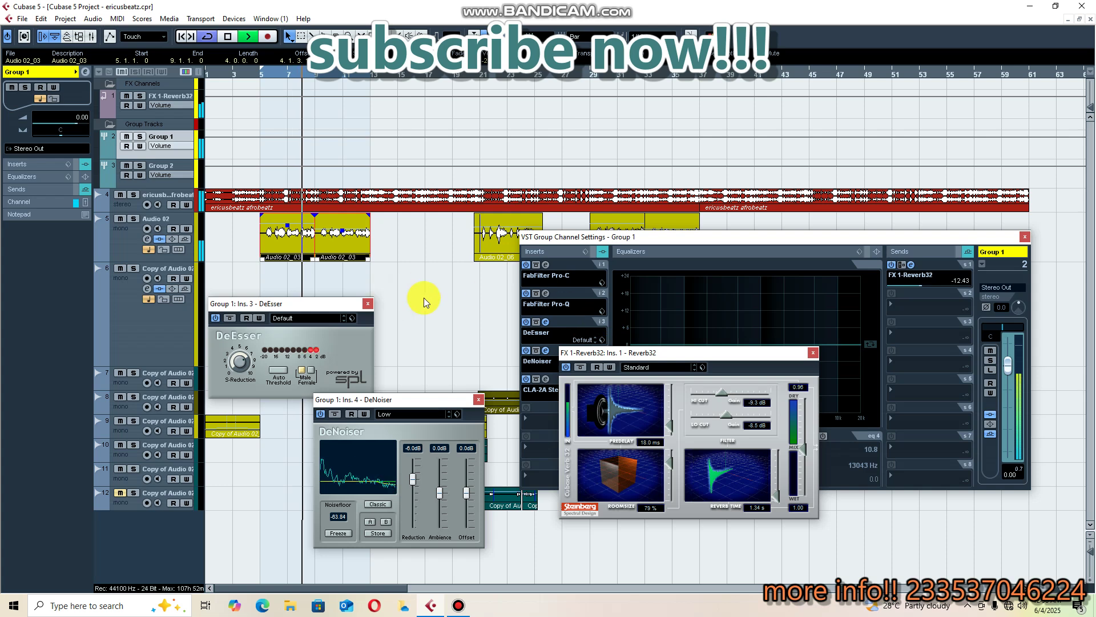
{"action": "left_click", "coordinate": [545, 378]}
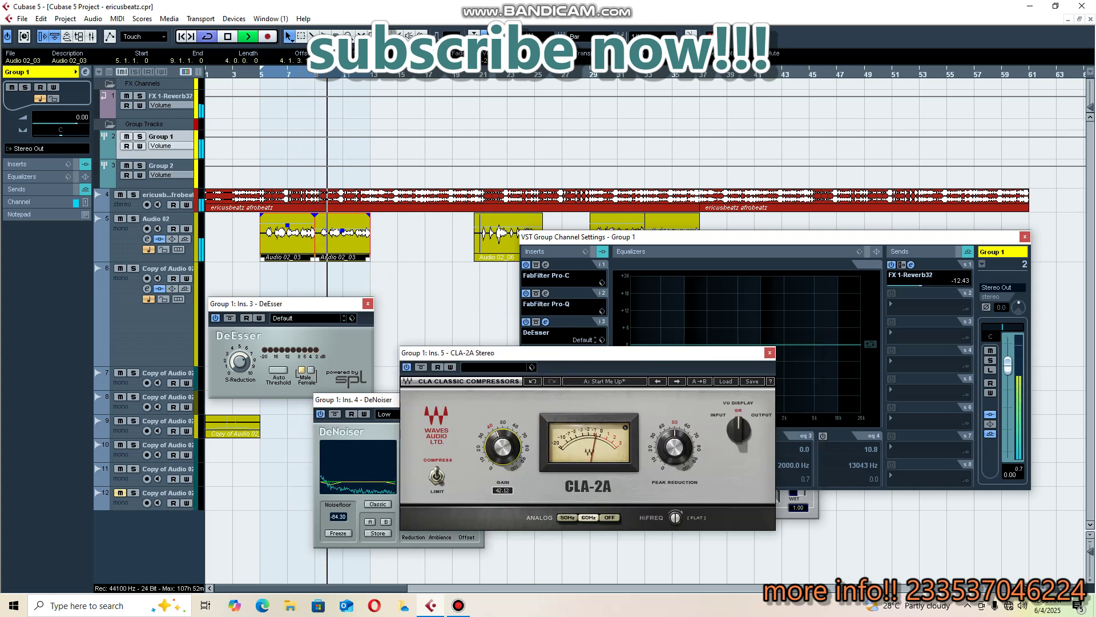
Stop playback and close the CLA-2A window
{"action": "left_click_drag", "start_coordinate": [672, 360], "coordinate": [673, 438]}
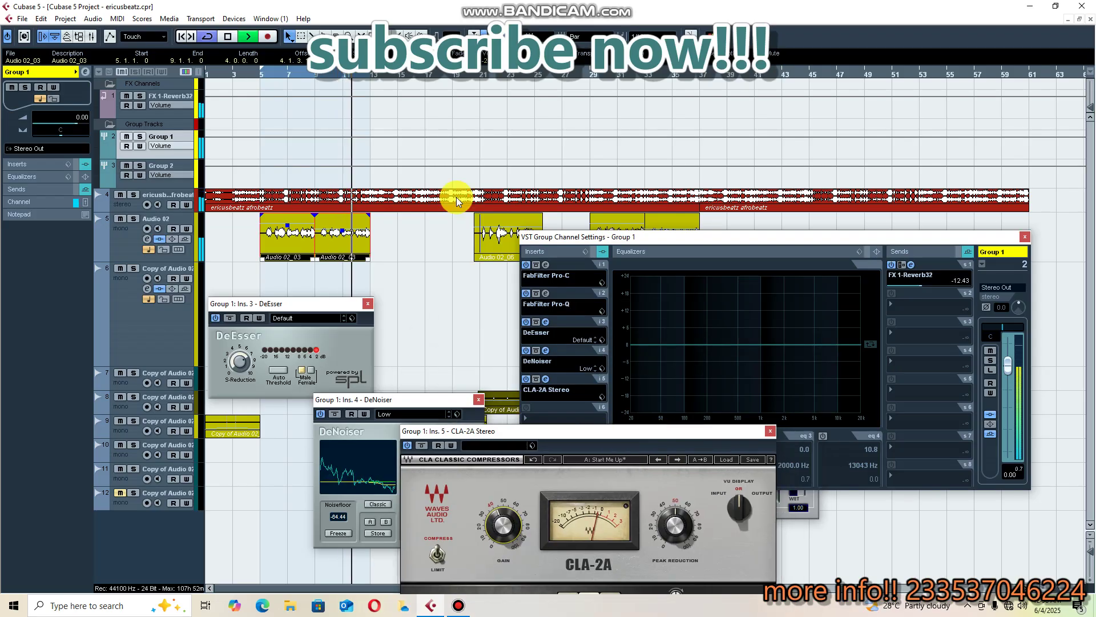
{"action": "left_click", "coordinate": [224, 37]}
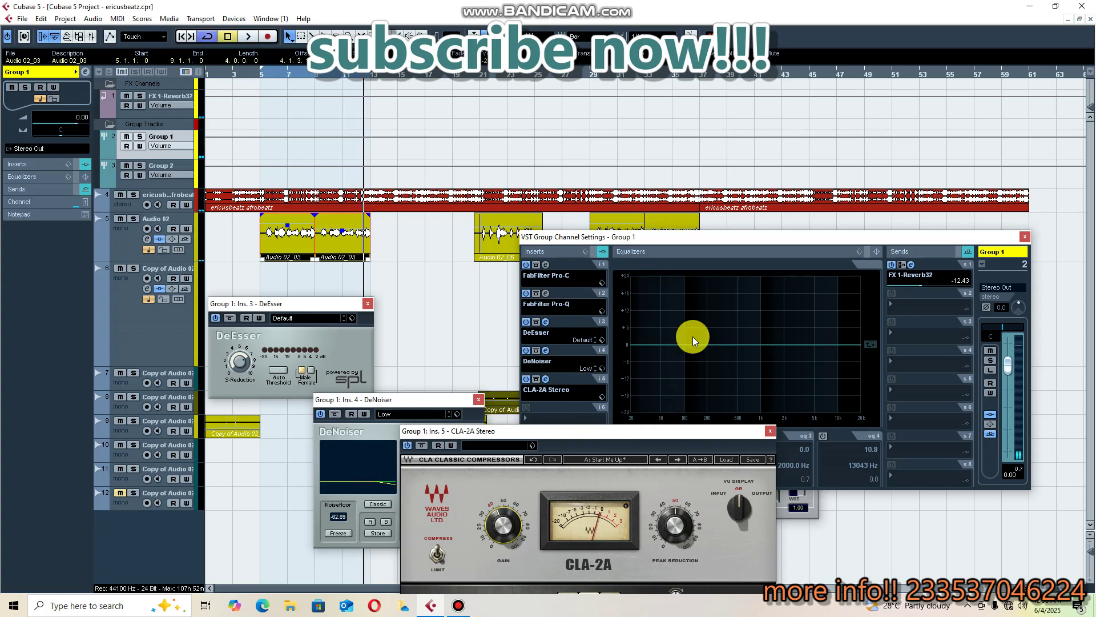
{"action": "left_click", "coordinate": [769, 432]}
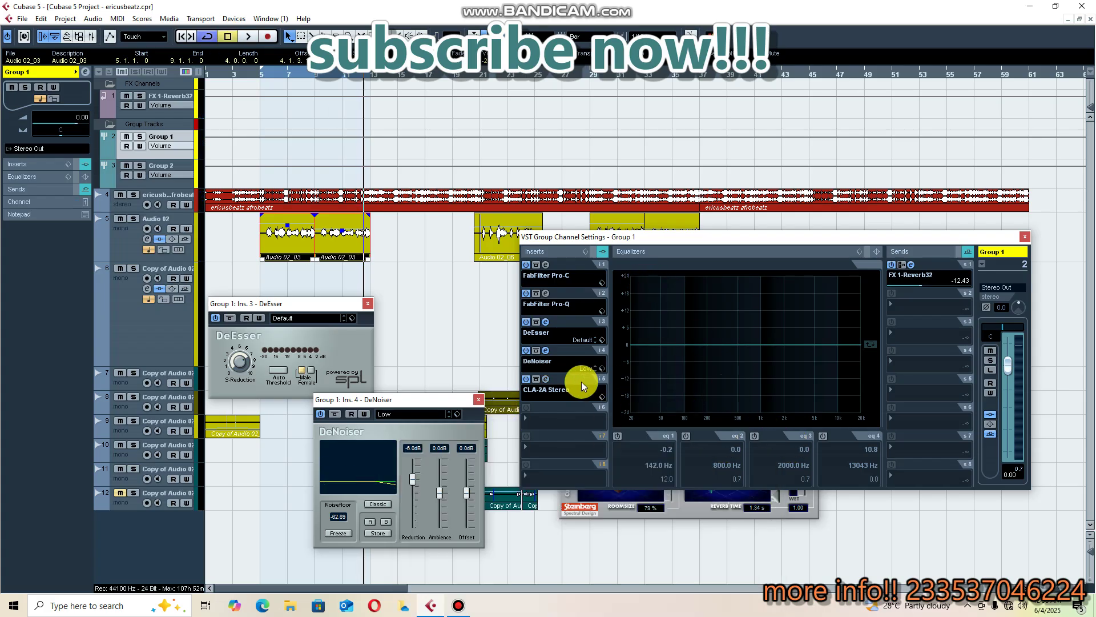
{"action": "left_click", "coordinate": [545, 379]}
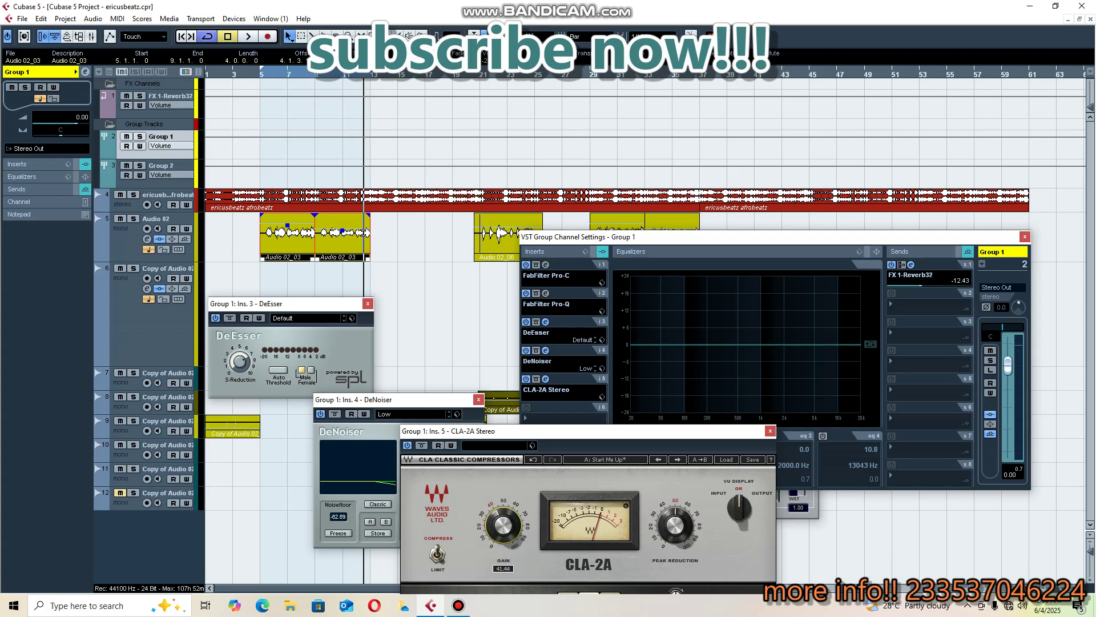
{"action": "left_click", "coordinate": [769, 430]}
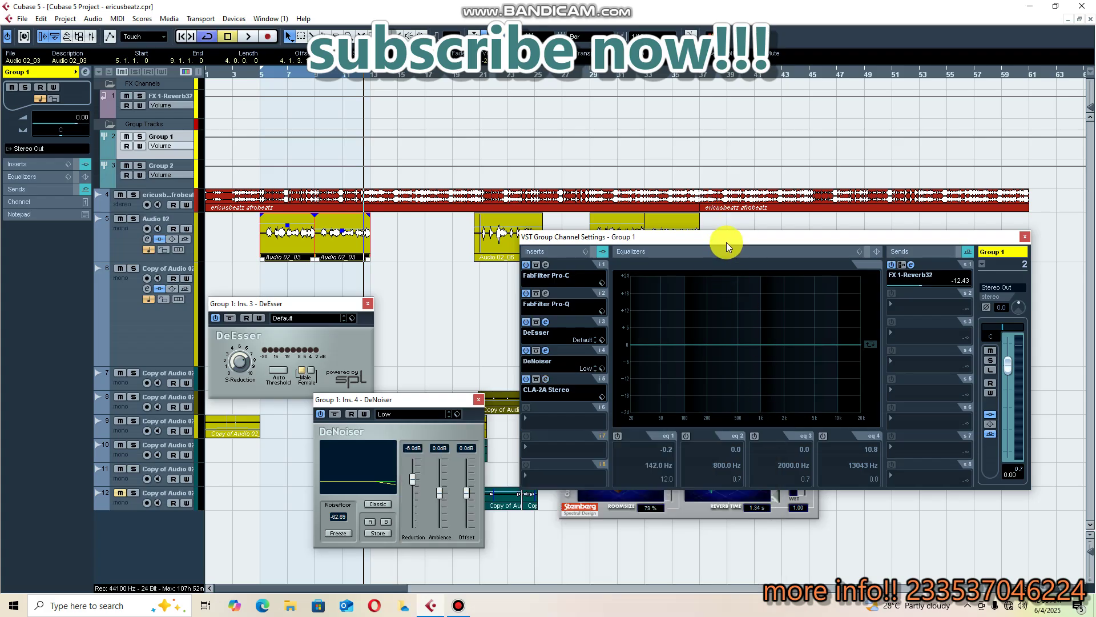
Move the Group 1 channel settings window up and close the DeNoiser and DeEsser windows
{"action": "left_click_drag", "start_coordinate": [726, 242], "coordinate": [779, 105]}
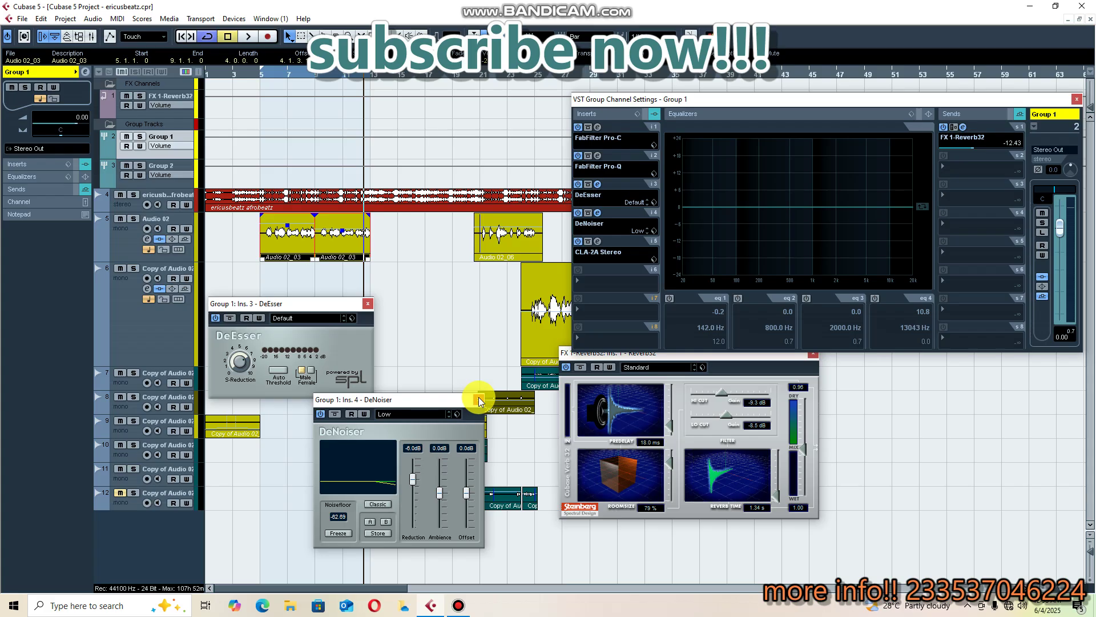
{"action": "left_click", "coordinate": [480, 400]}
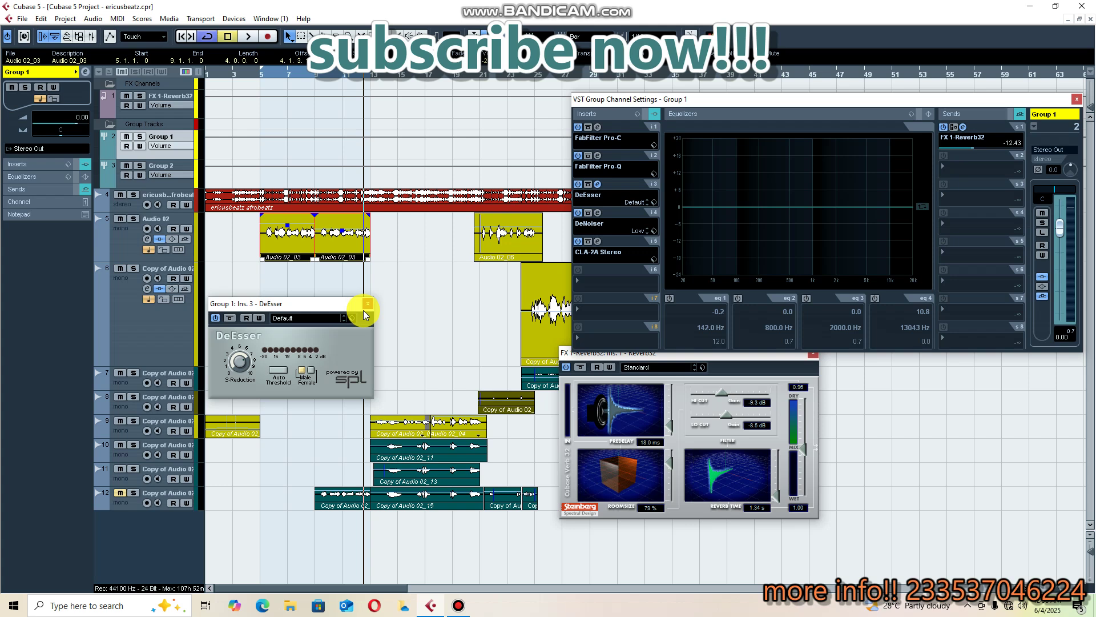
{"action": "left_click", "coordinate": [367, 305]}
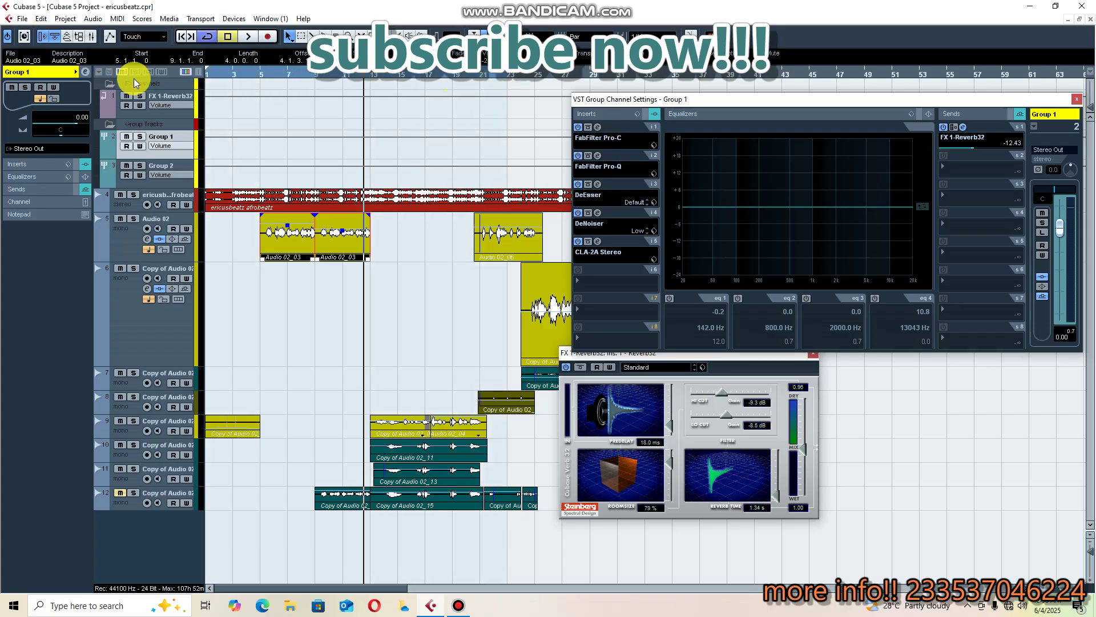
Return to the project start and play it back through Group 1's effect chain
{"action": "left_click", "coordinate": [182, 36]}
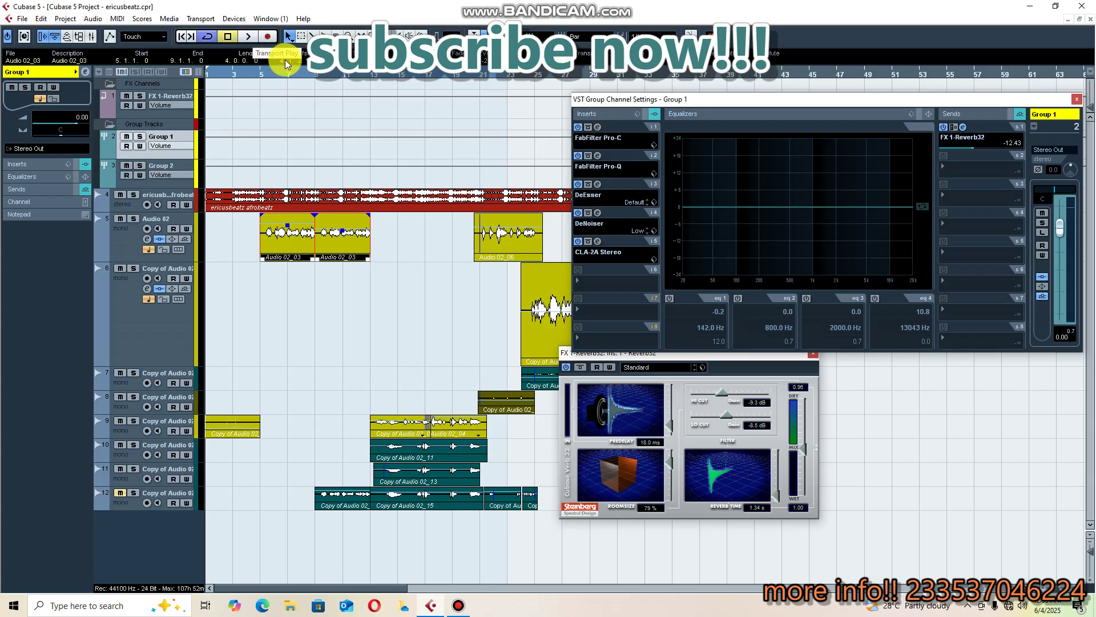
{"action": "left_click", "coordinate": [248, 39]}
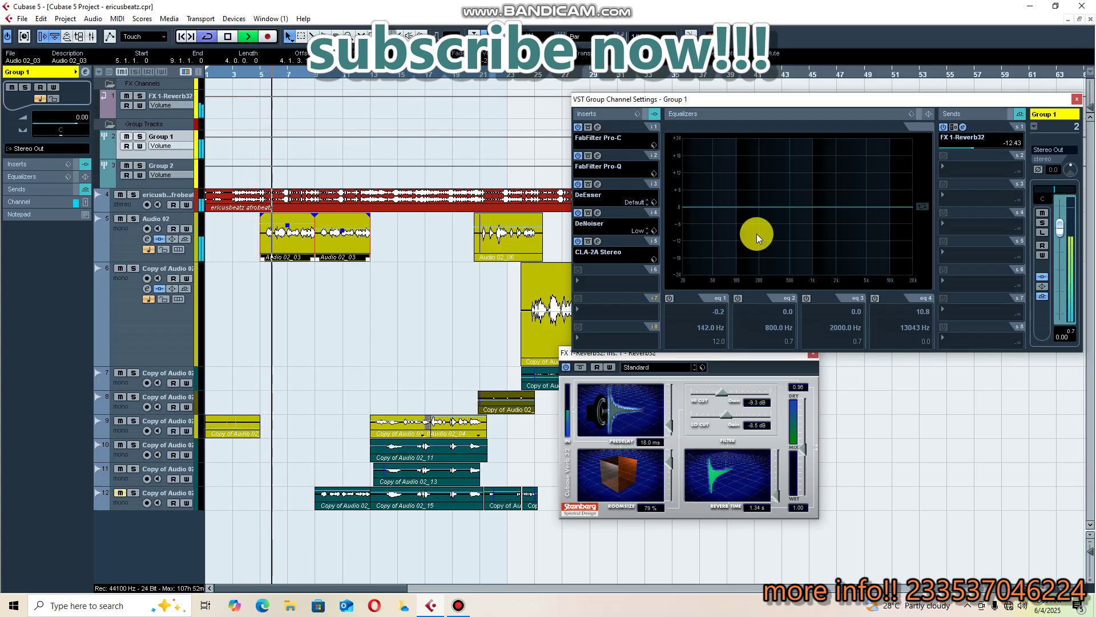
{"action": "left_click", "coordinate": [593, 243]}
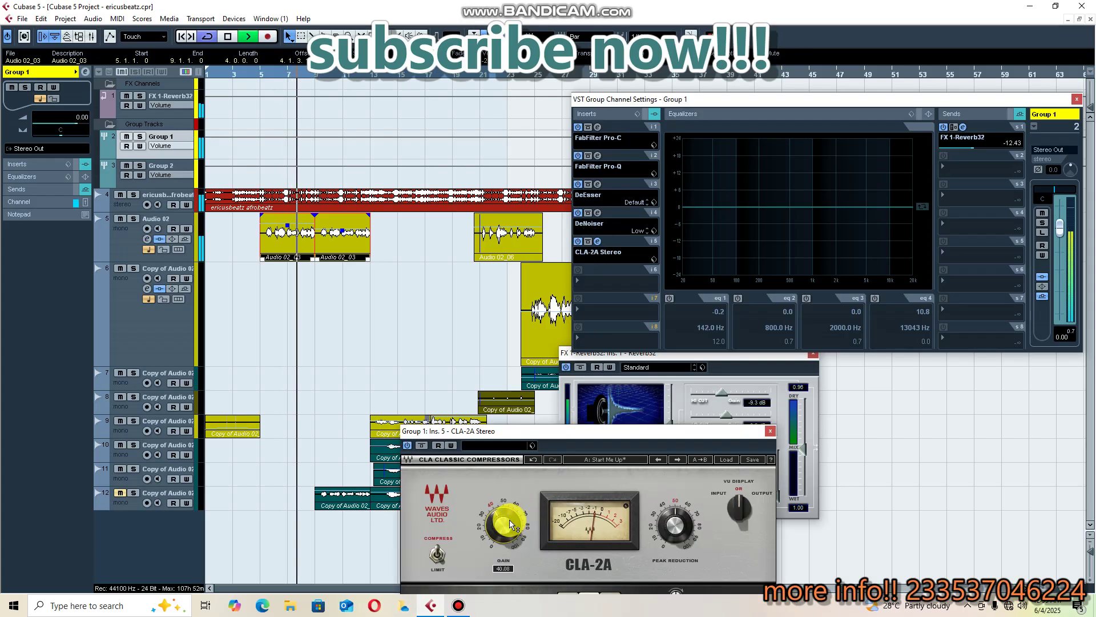
Nudge the CLA-2A gain to about 39.5, open the FabFilter Pro-C window, and restart playback from bar 21
{"action": "left_click_drag", "start_coordinate": [510, 520], "coordinate": [511, 530]}
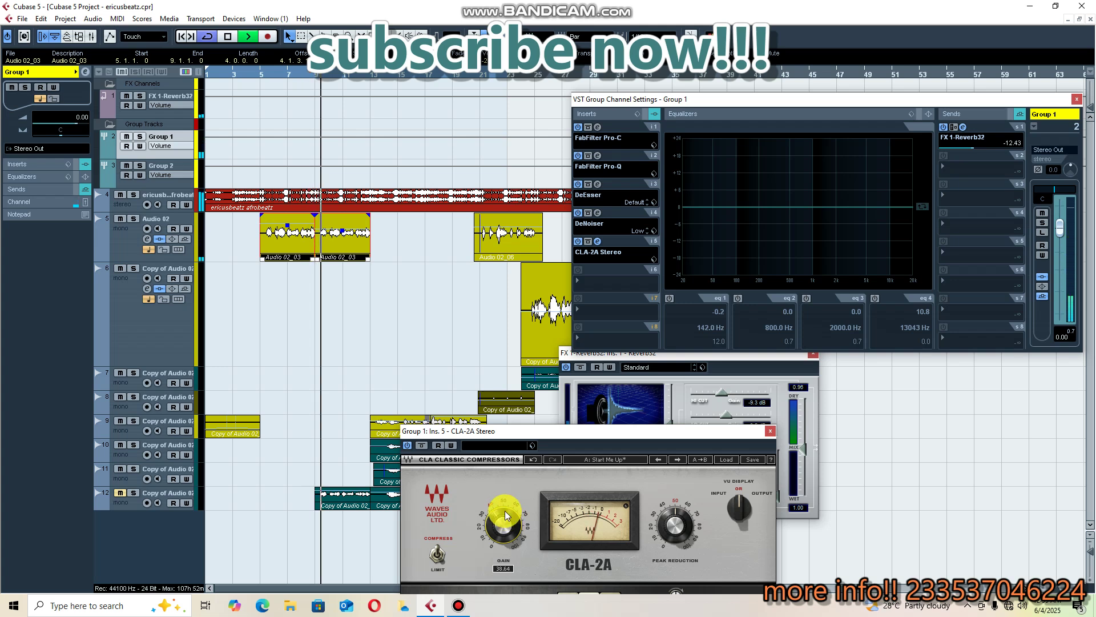
{"action": "left_click_drag", "start_coordinate": [511, 530], "coordinate": [511, 509]}
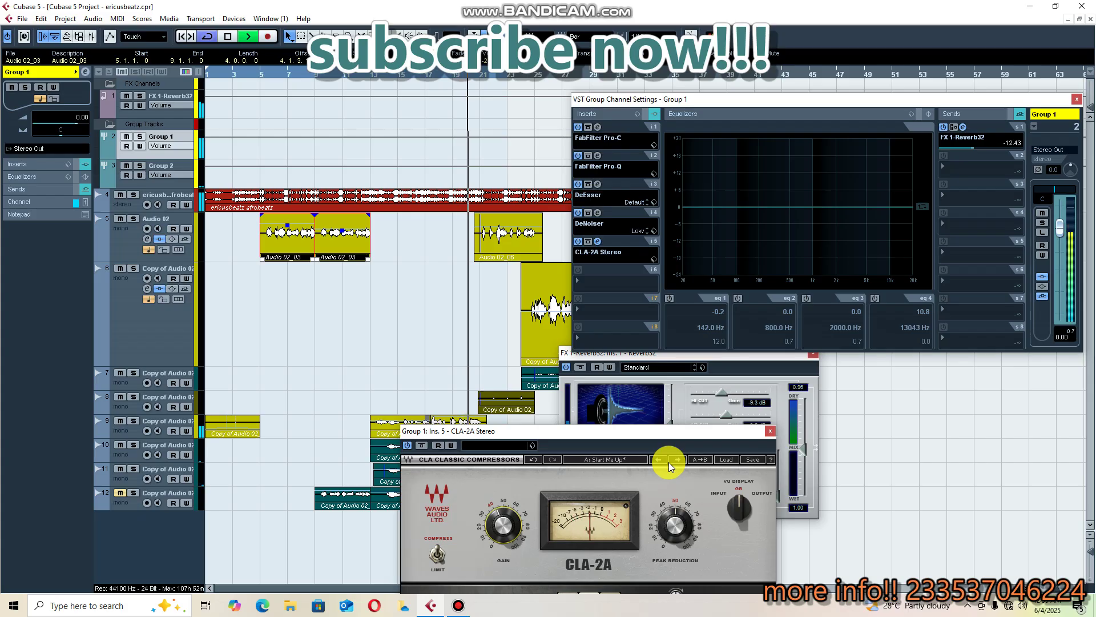
{"action": "left_click", "coordinate": [596, 127]}
{"action": "left_click_drag", "start_coordinate": [588, 198], "coordinate": [704, 187]}
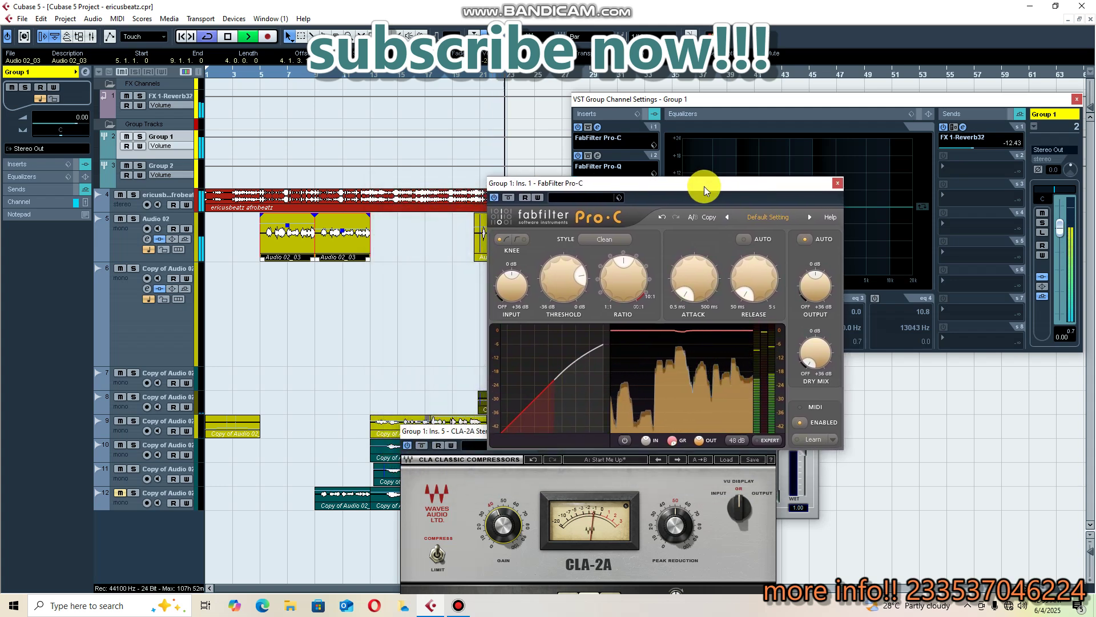
{"action": "key", "text": "space"}
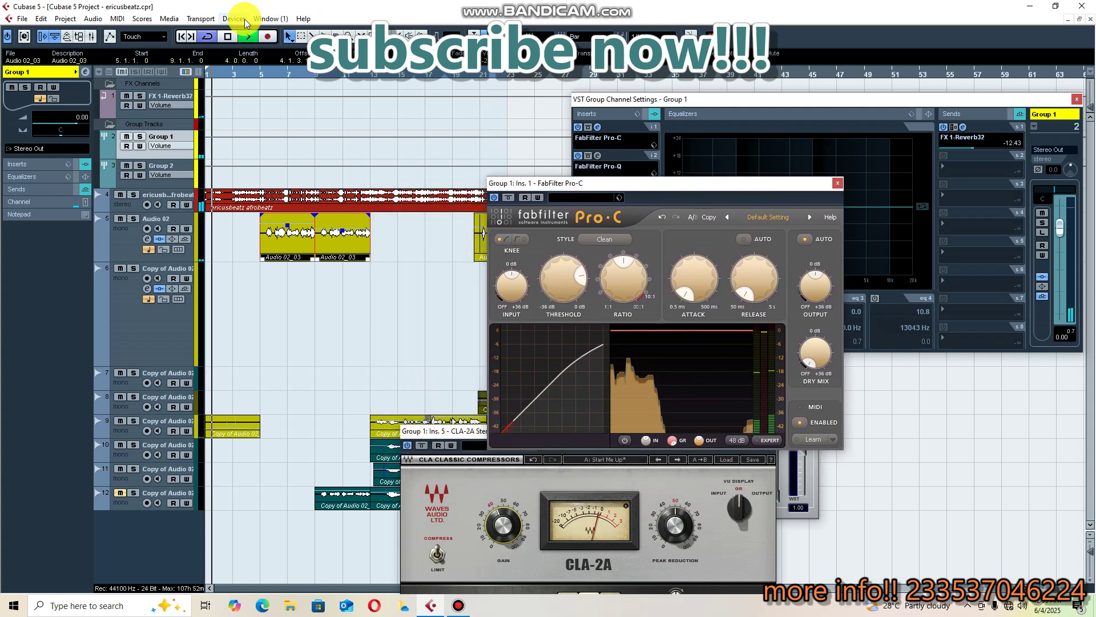
{"action": "key", "text": "space"}
{"action": "left_click", "coordinate": [482, 73]}
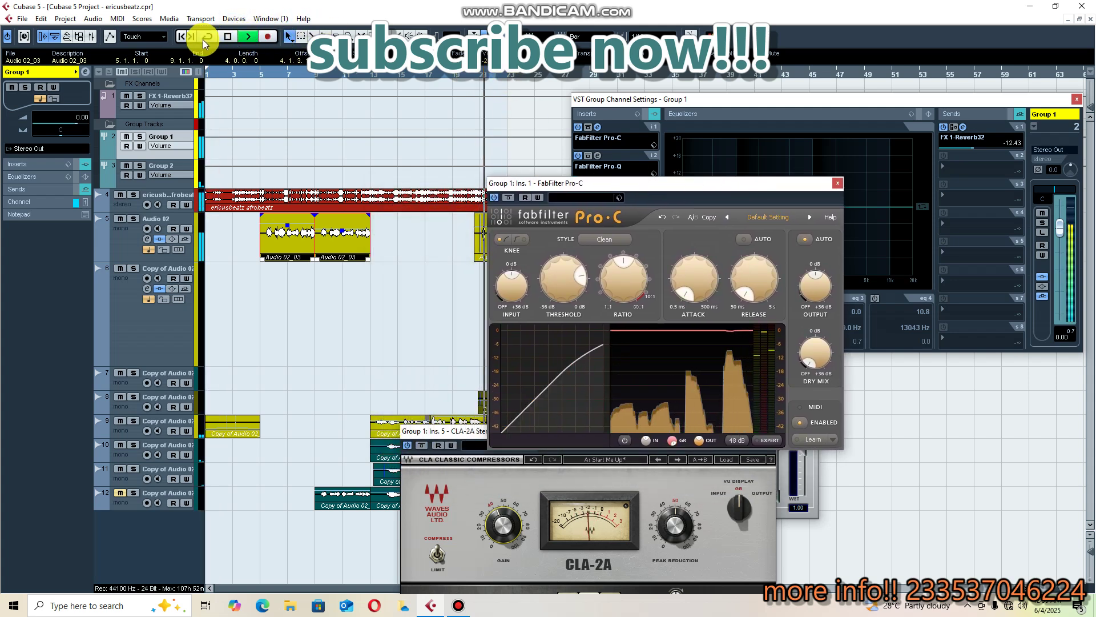